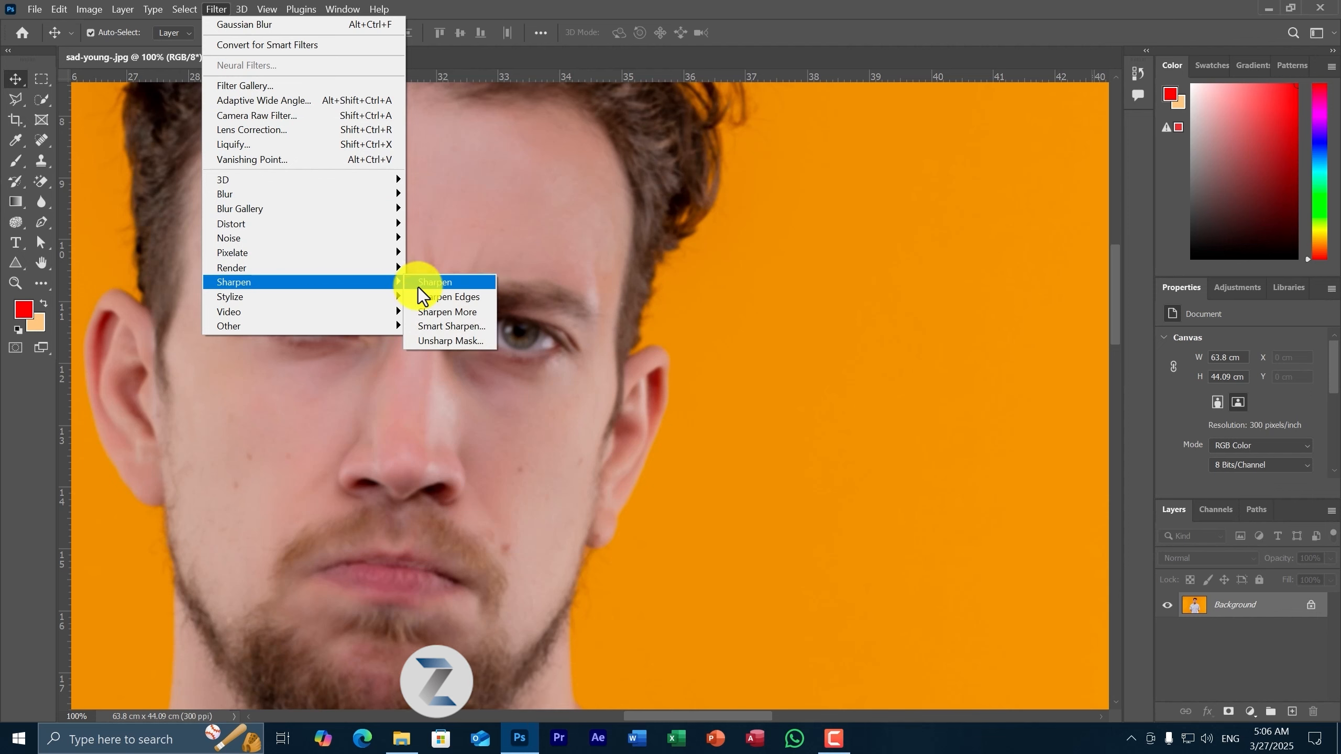
- Open the Smart Sharpen filter and find the man's face in its preview, zoomed to 100%
click(468, 327)
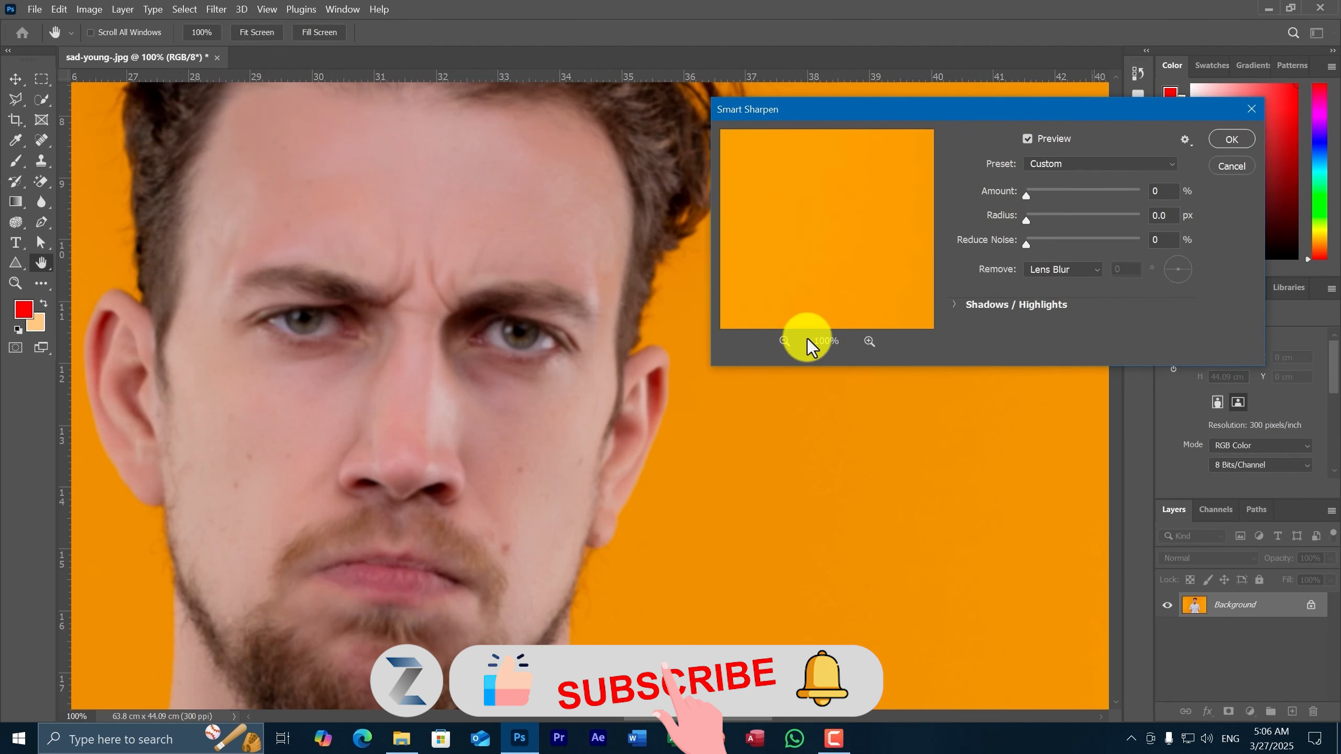
click(785, 340)
click(785, 341)
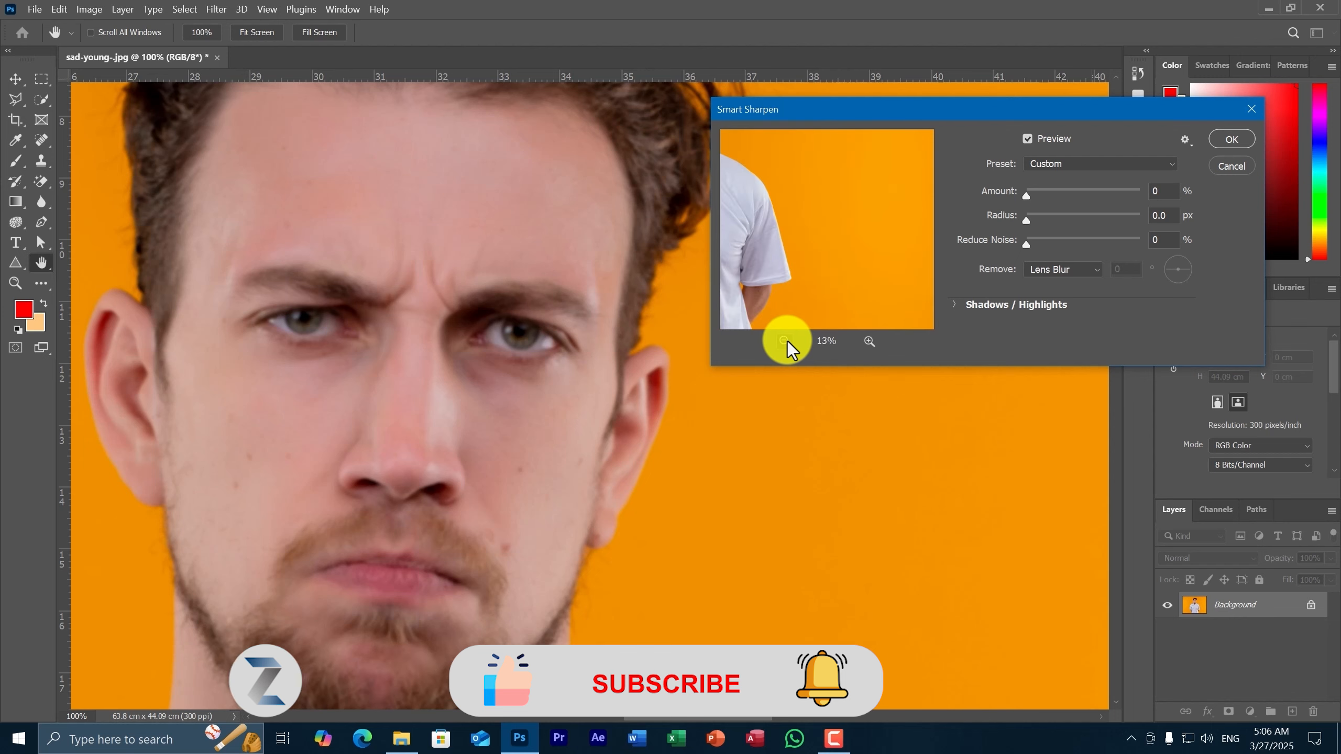
click(787, 341)
click(870, 340)
click(874, 342)
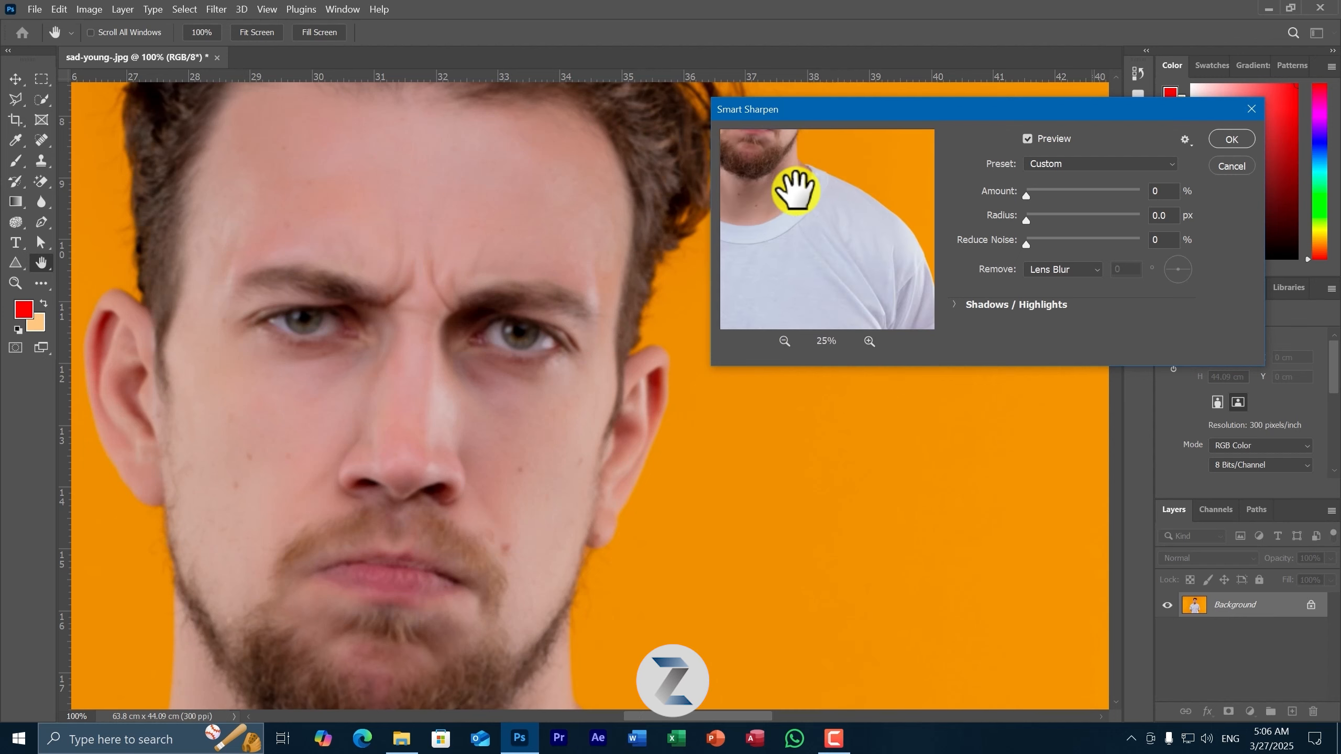
drag(793, 186, 838, 240)
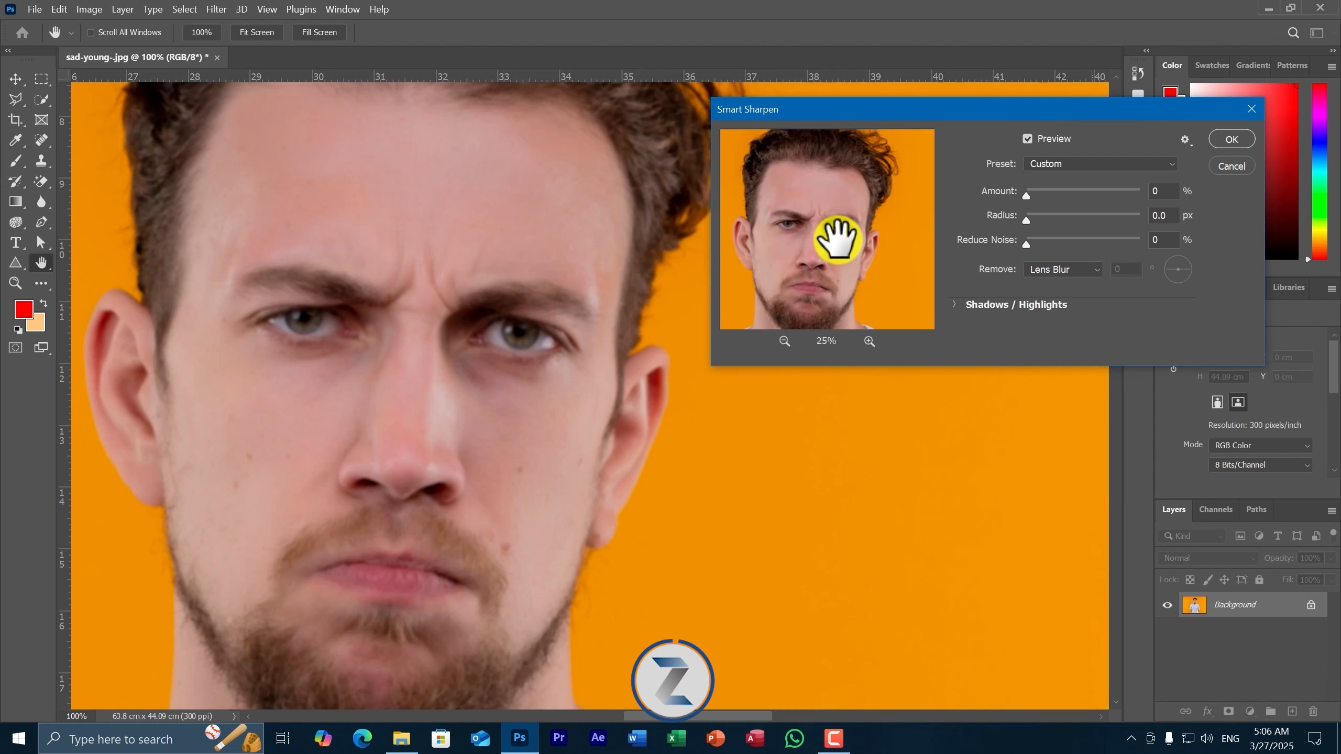
click(872, 343)
click(872, 342)
click(872, 342)
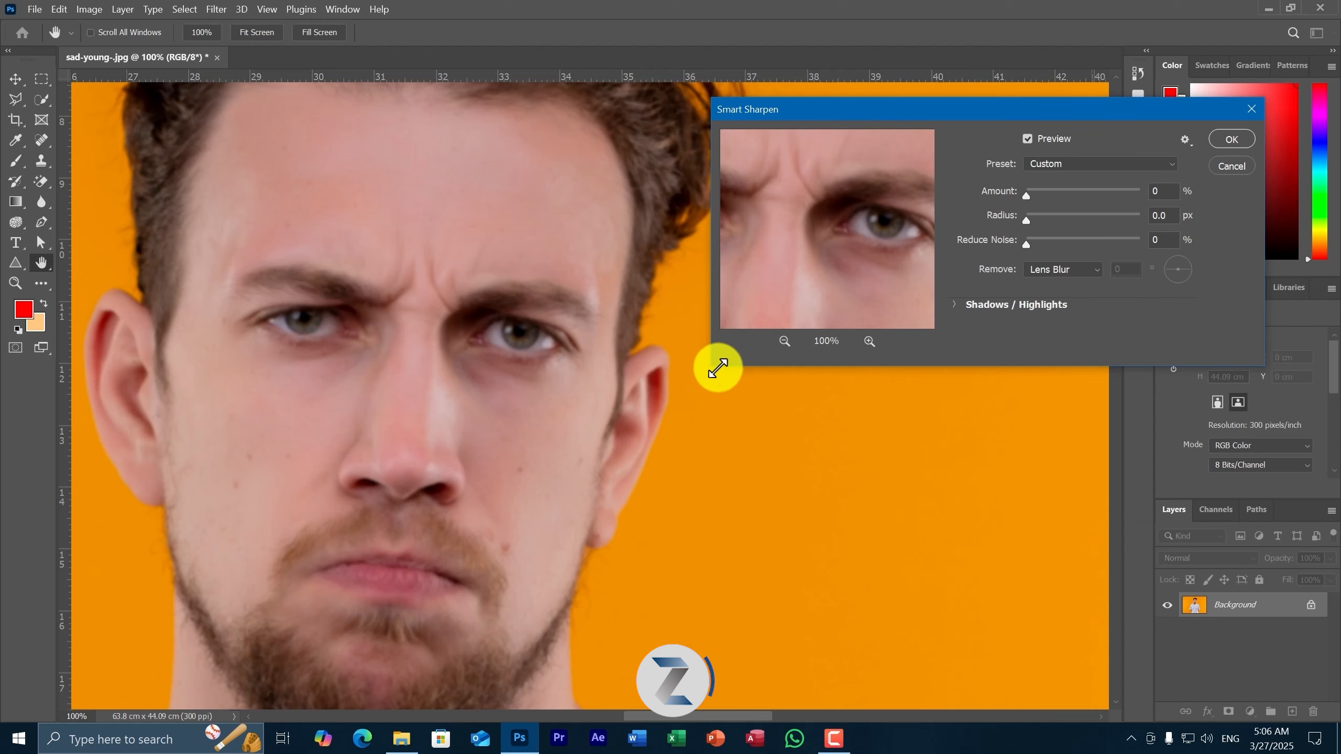
- Enlarge the Smart Sharpen preview and frame the man's eyes, nose and mouth in it at 100%
drag(718, 368, 584, 659)
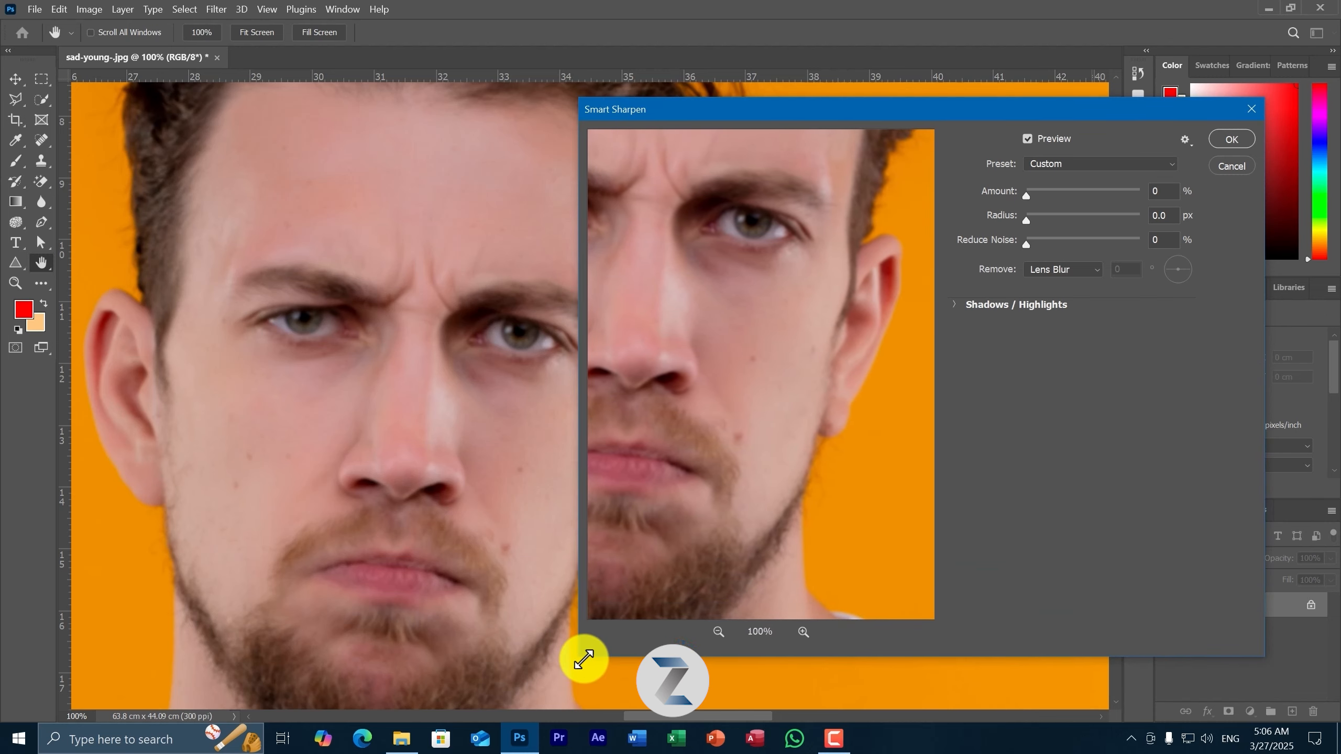
drag(697, 308, 862, 359)
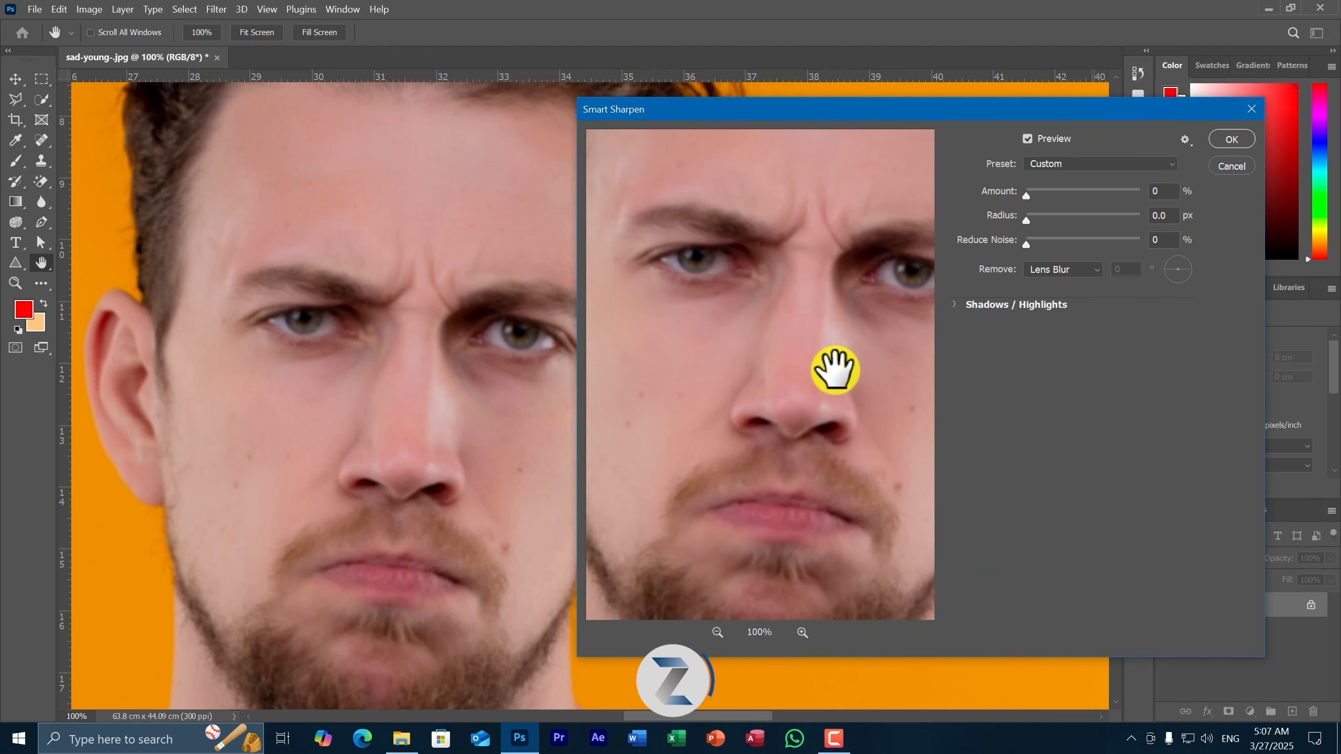
click(803, 633)
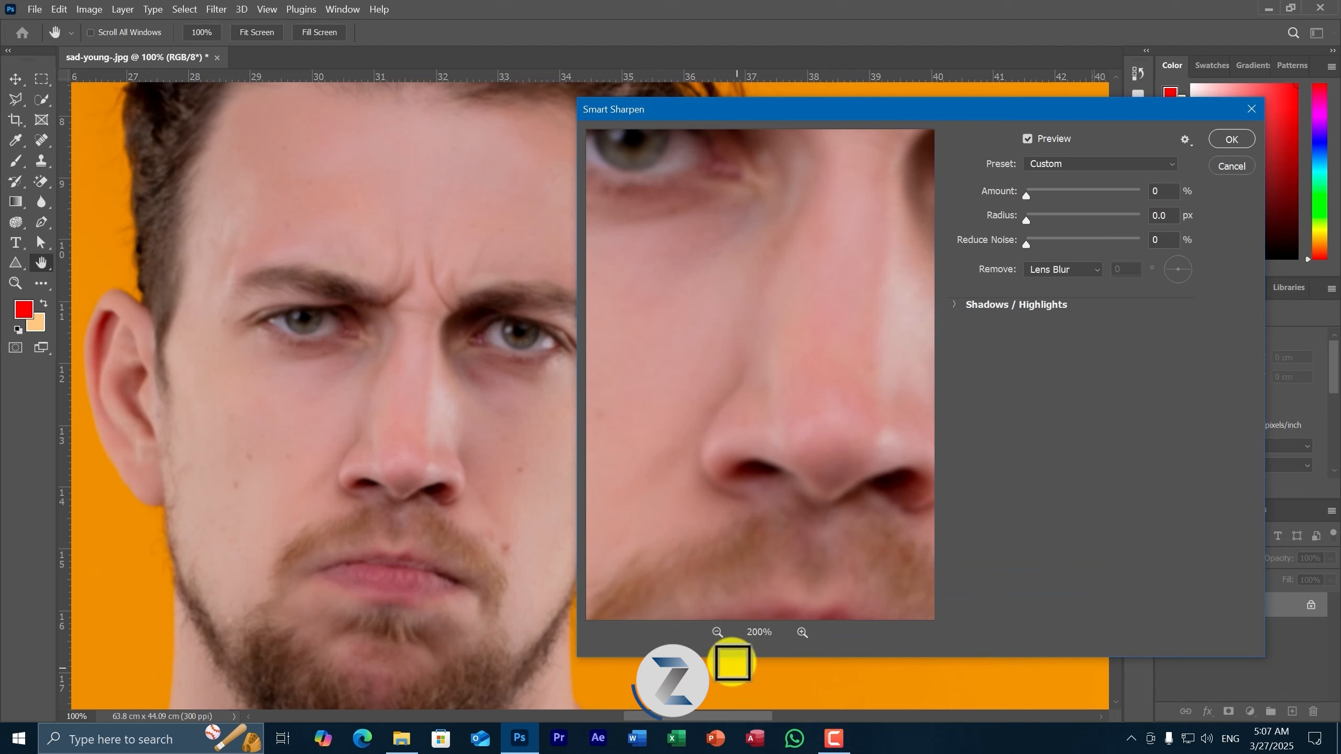
click(717, 633)
drag(705, 381, 713, 433)
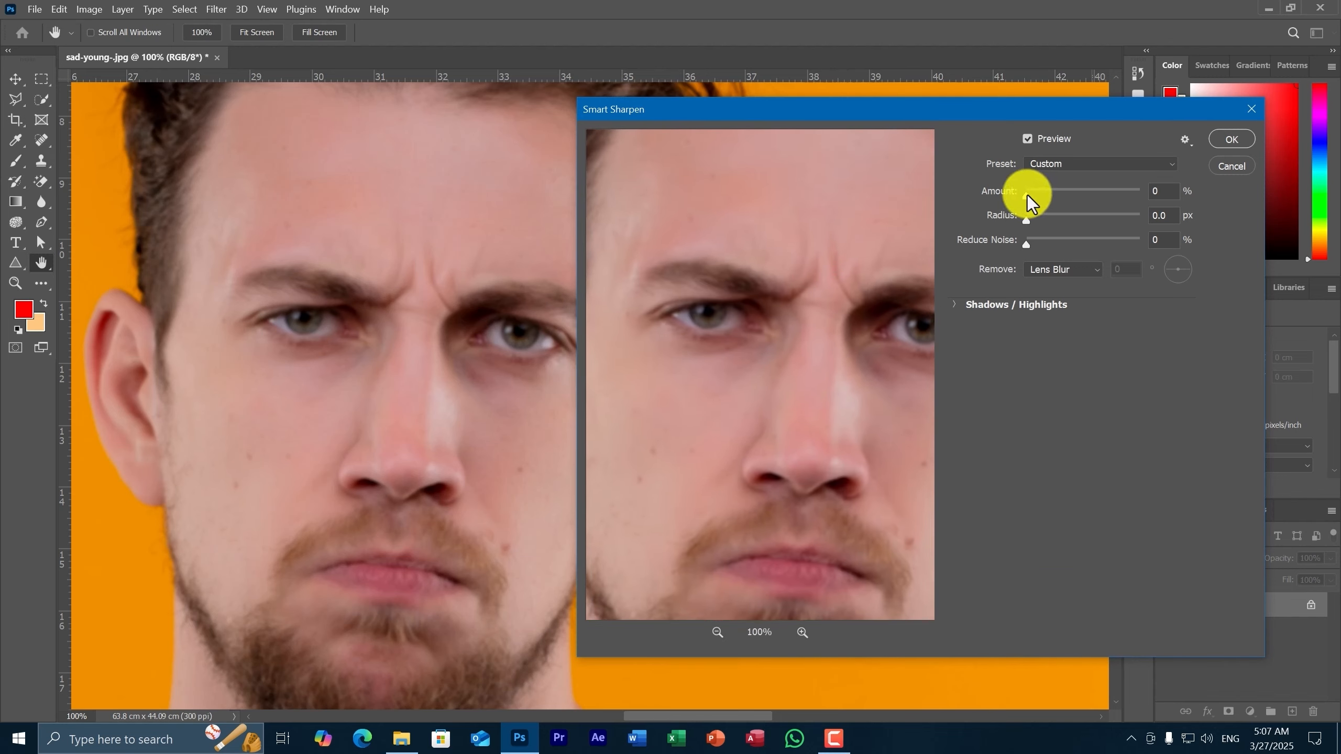
- Set the sharpening amount to 328% and the radius to 3.0 px
drag(1027, 195, 1102, 204)
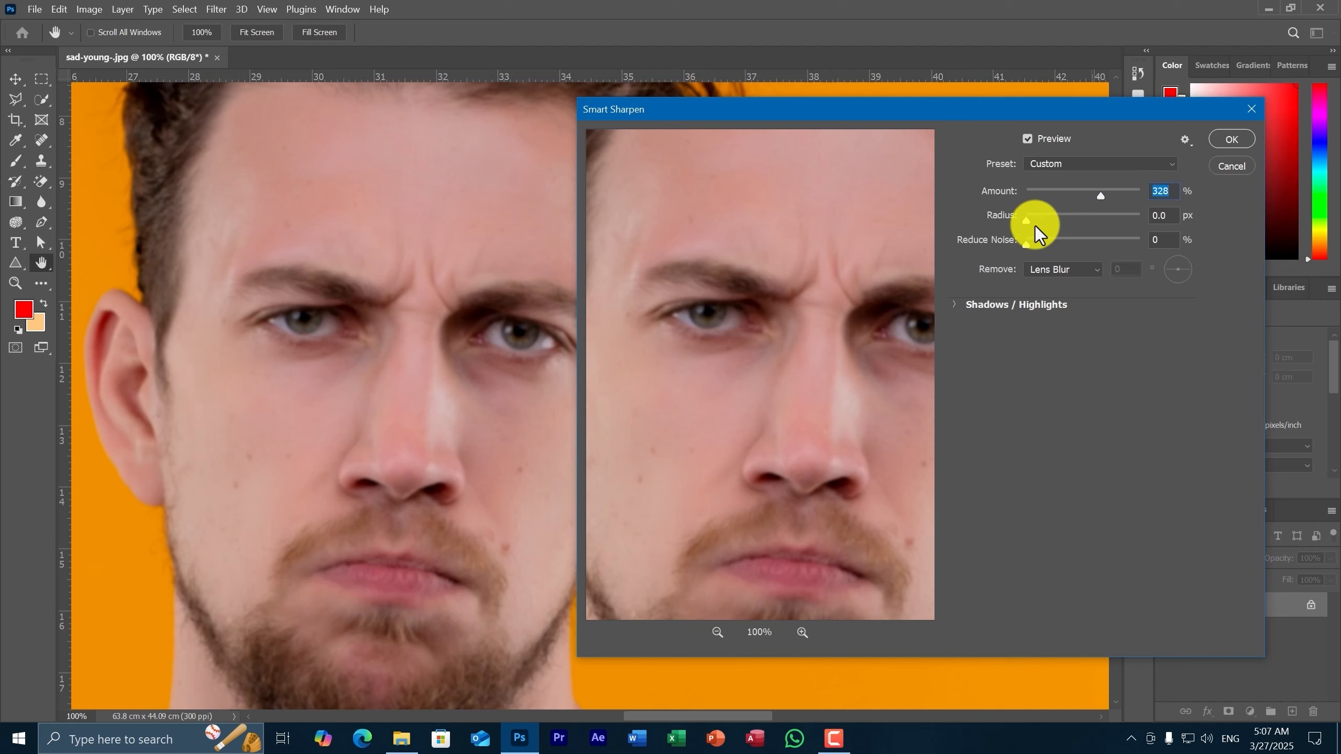
click(1151, 217)
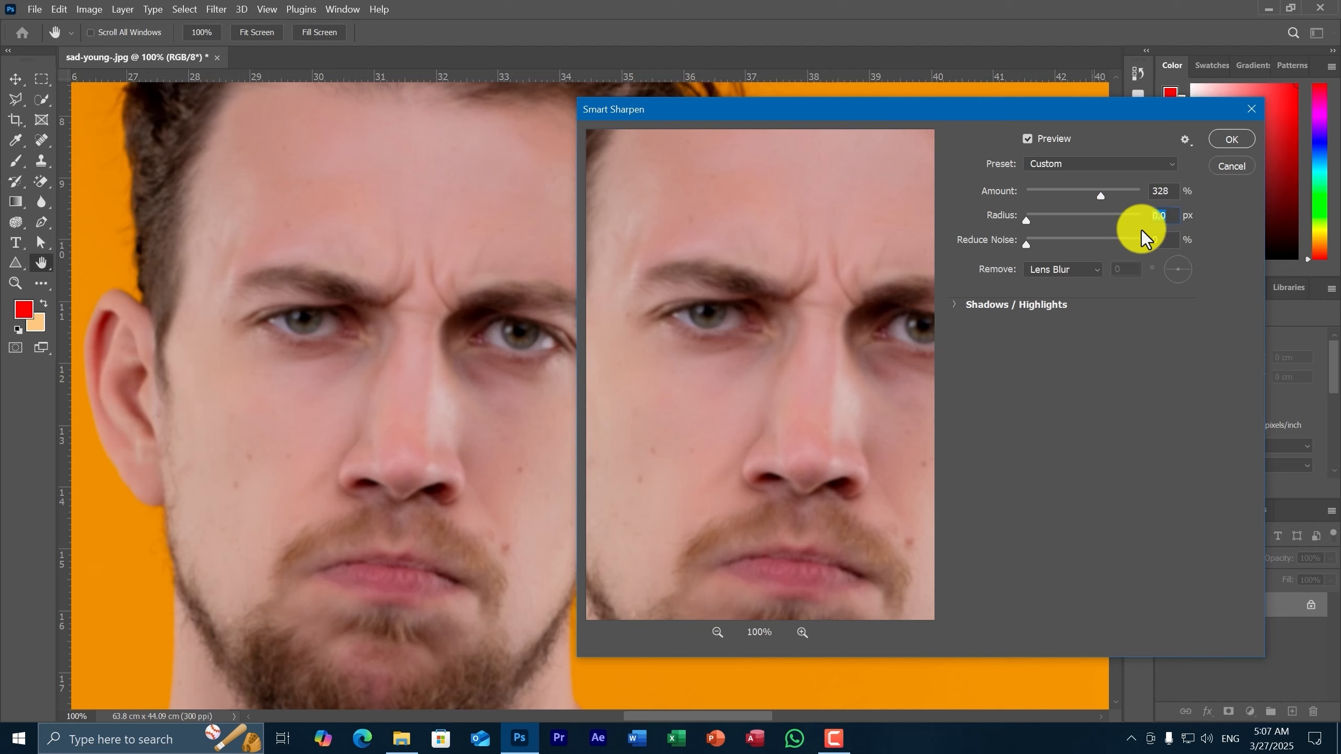
text(3)
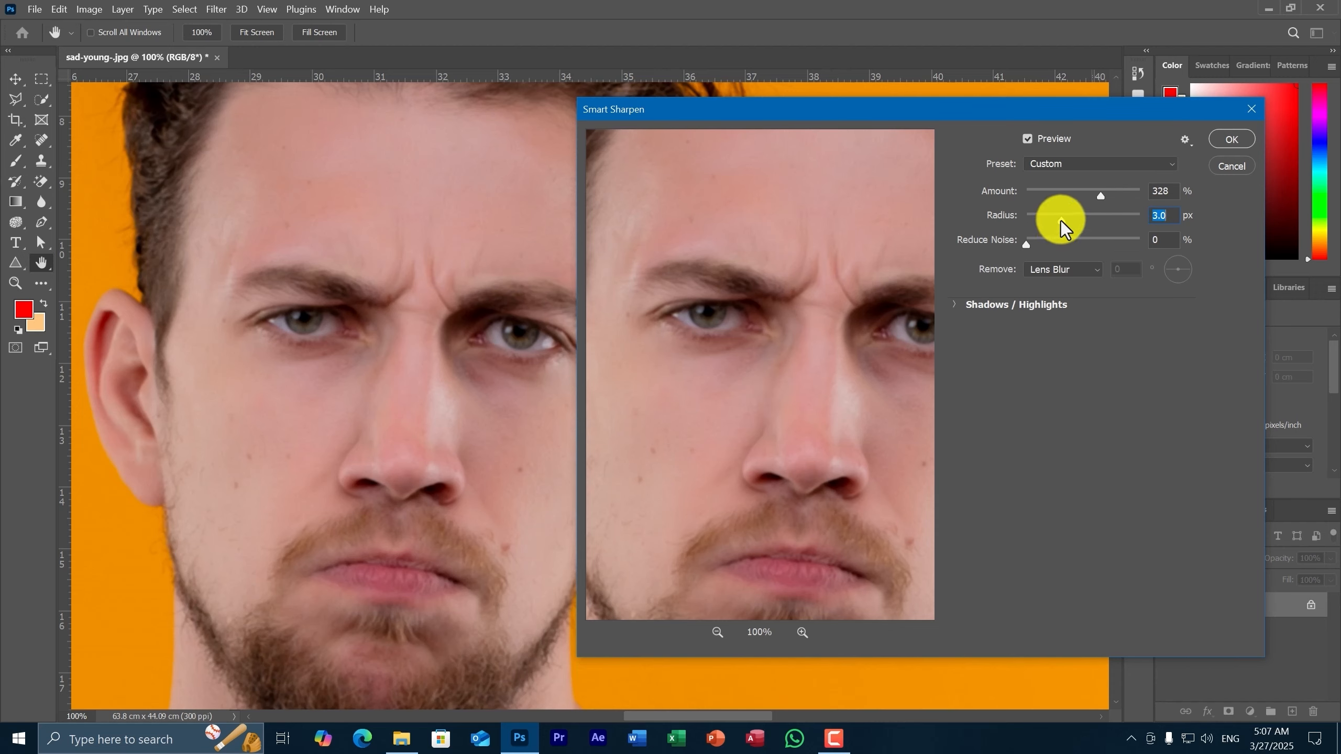
- Try a sharpening radius of 6.0 px and reduce it to 4.6 px, comparing the face before and after in the preview
drag(1070, 221, 1075, 221)
key(Up)
key(Up)
key(Up)
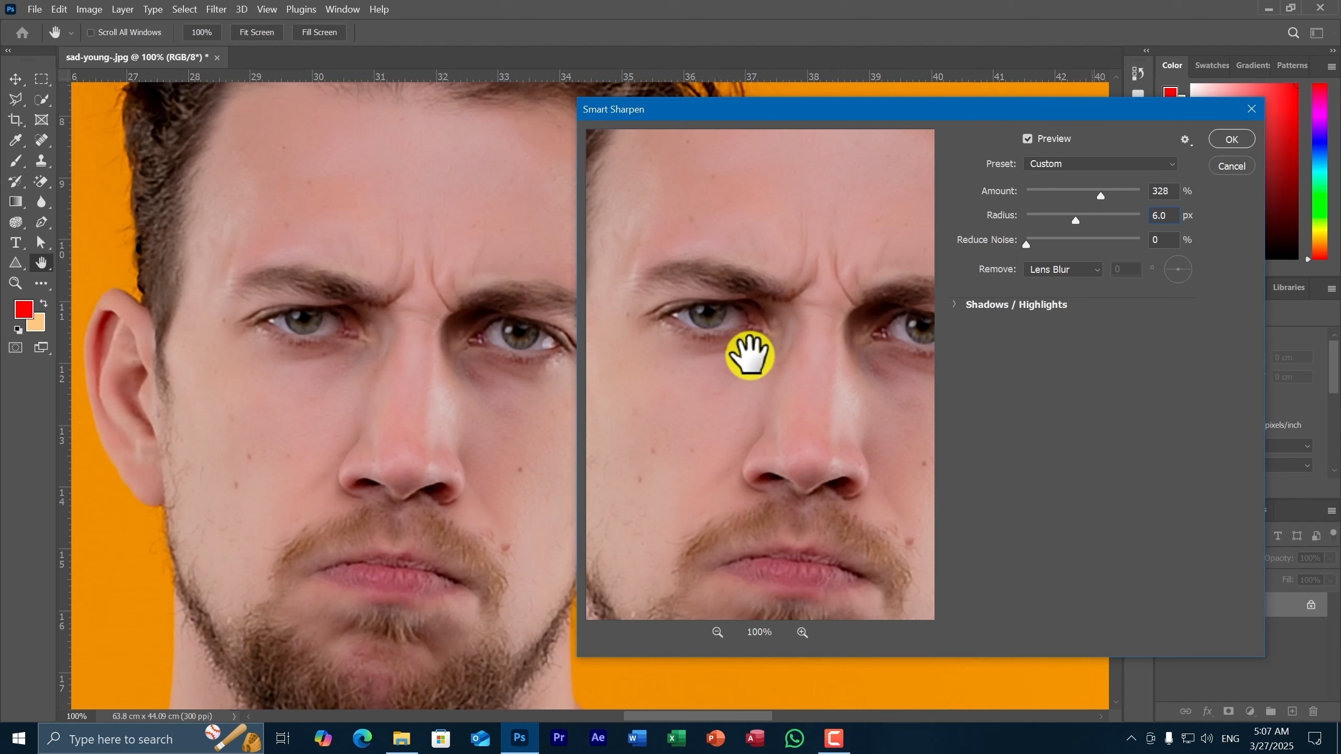
drag(683, 366, 703, 367)
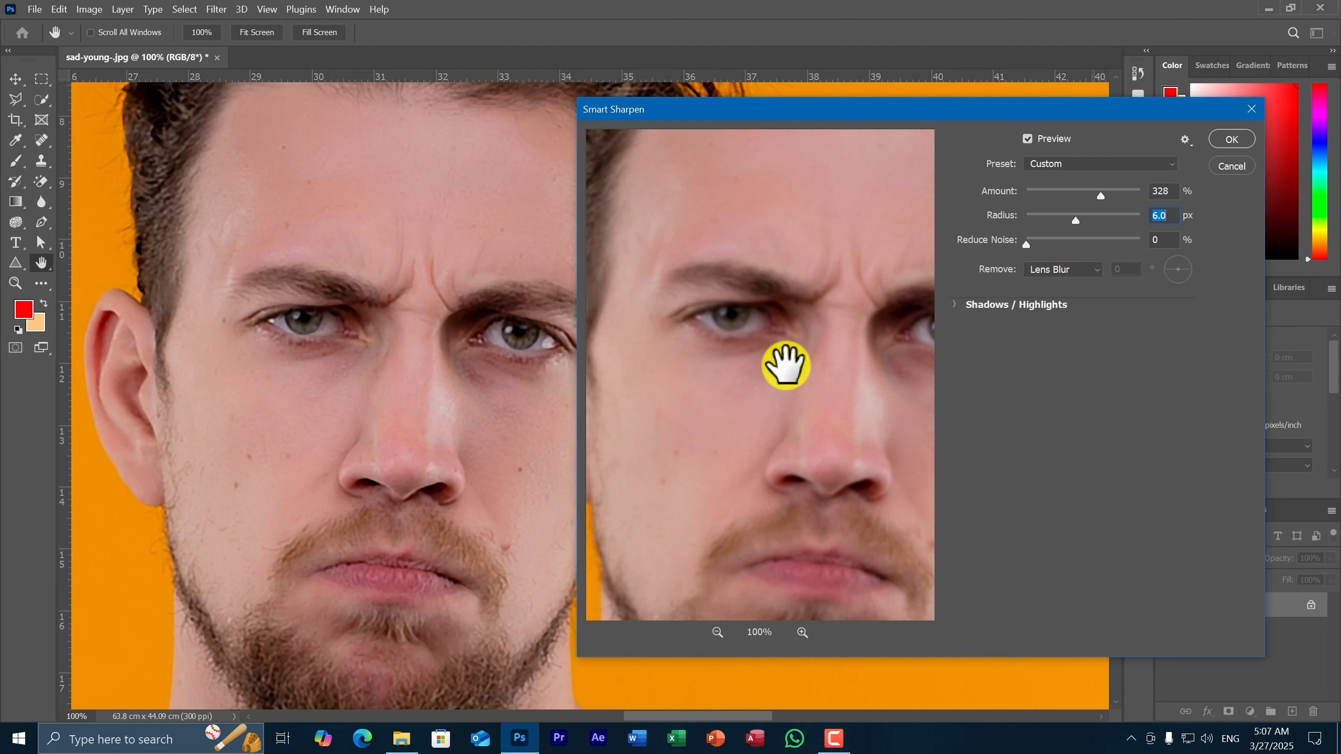
drag(785, 365, 773, 365)
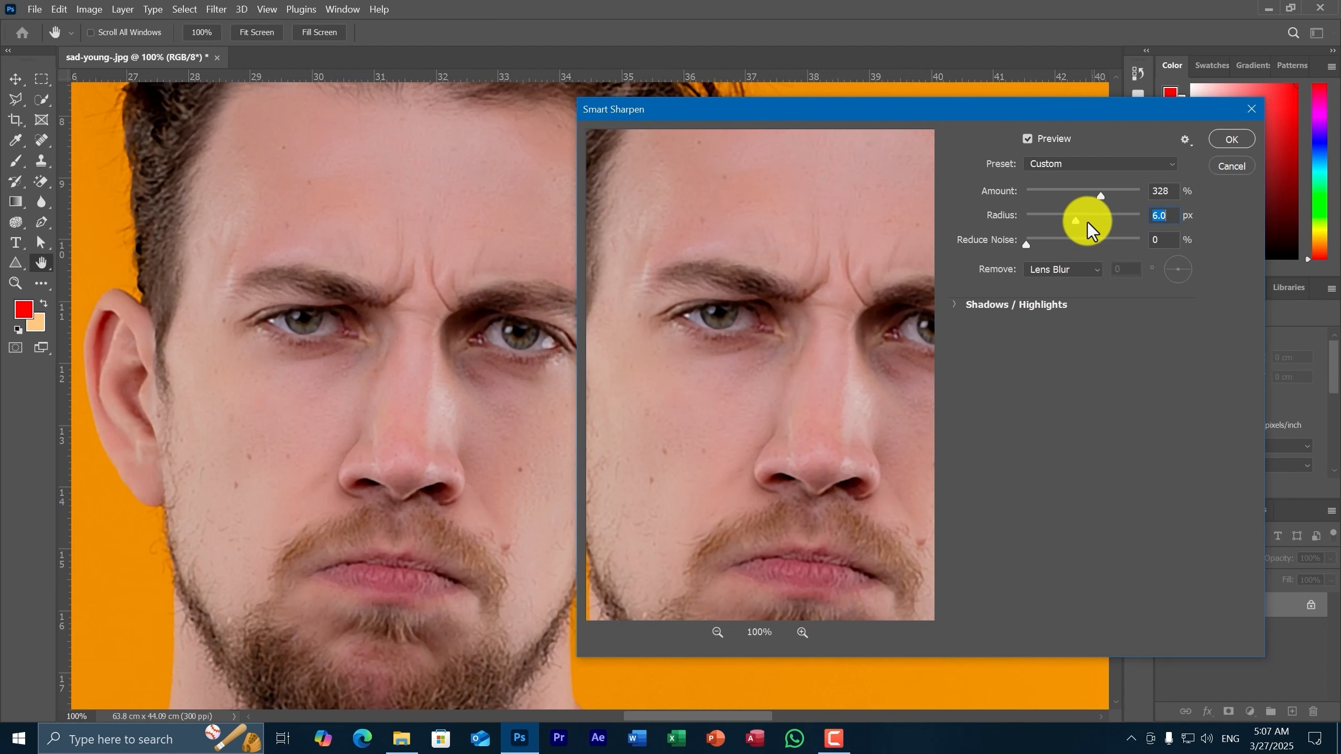
drag(1087, 223, 1072, 218)
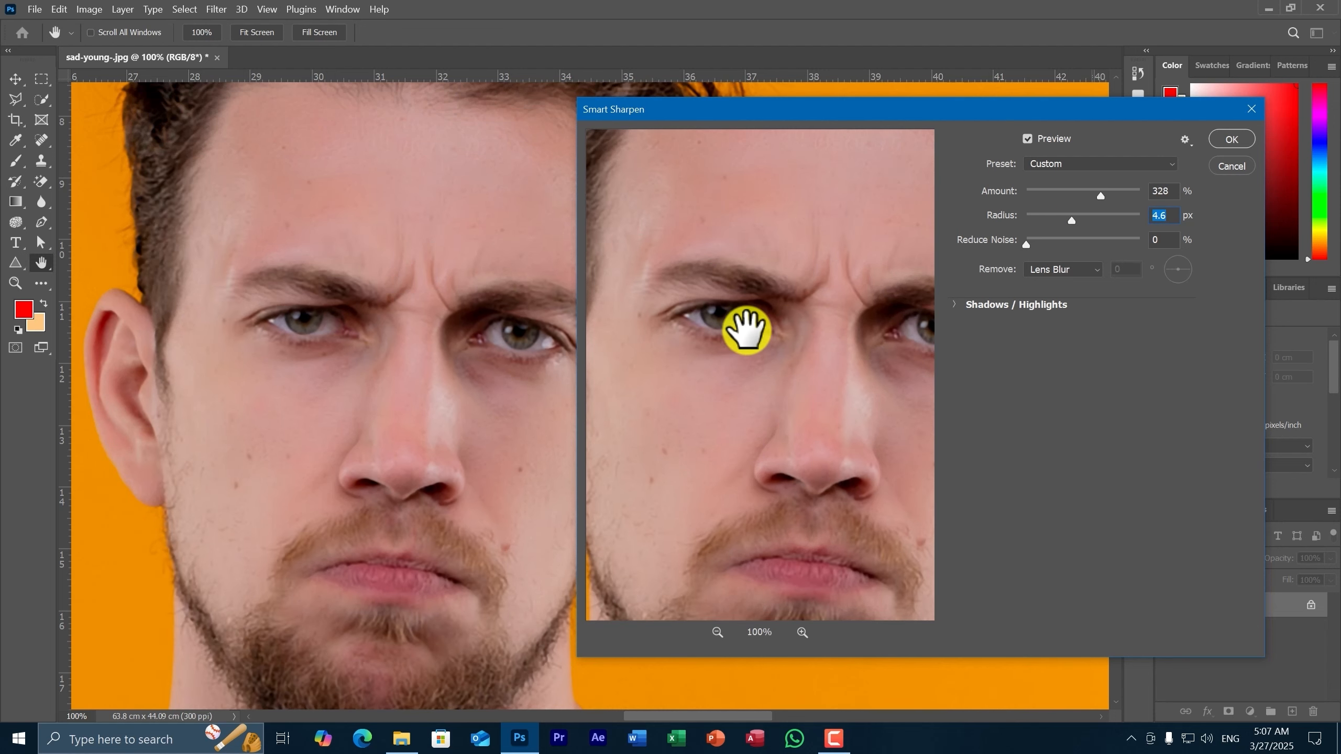
drag(751, 323, 711, 336)
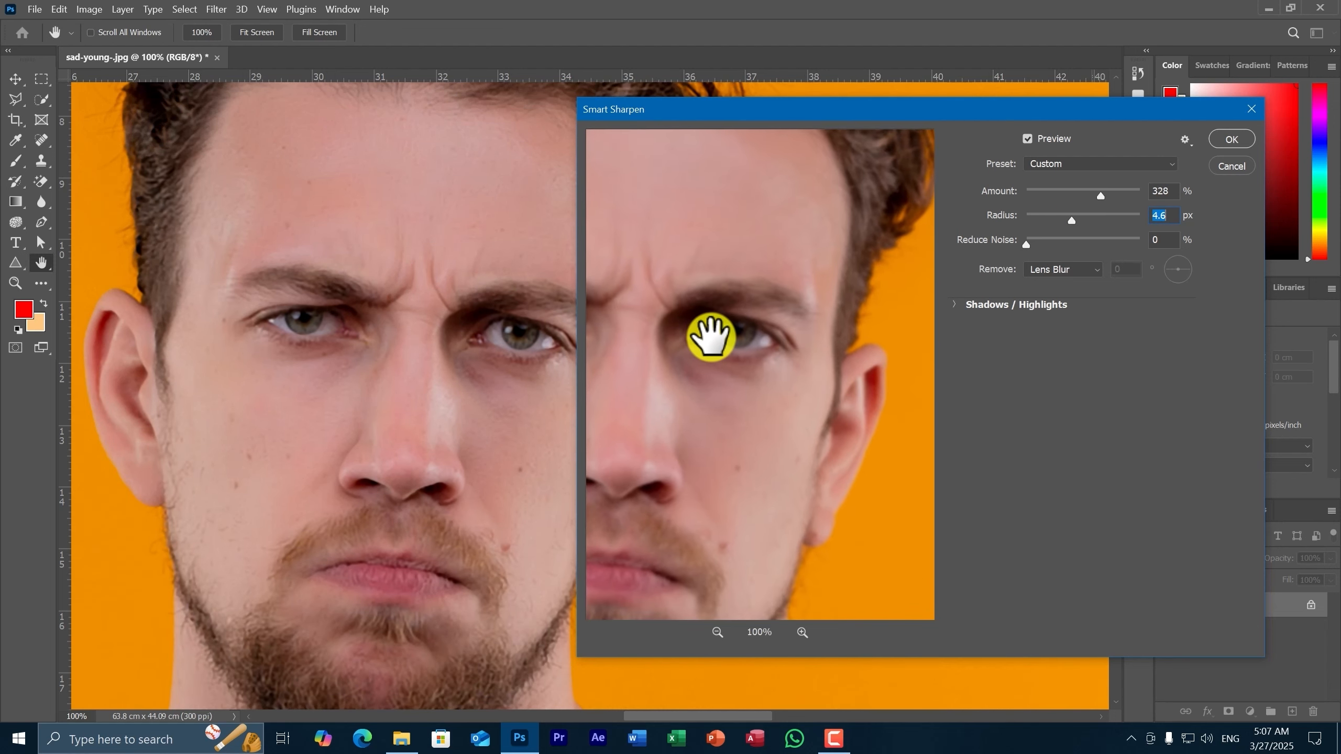
- Try Gaussian Blur as the blur type to remove, then return to Lens Blur, comparing both on the face preview
click(1041, 269)
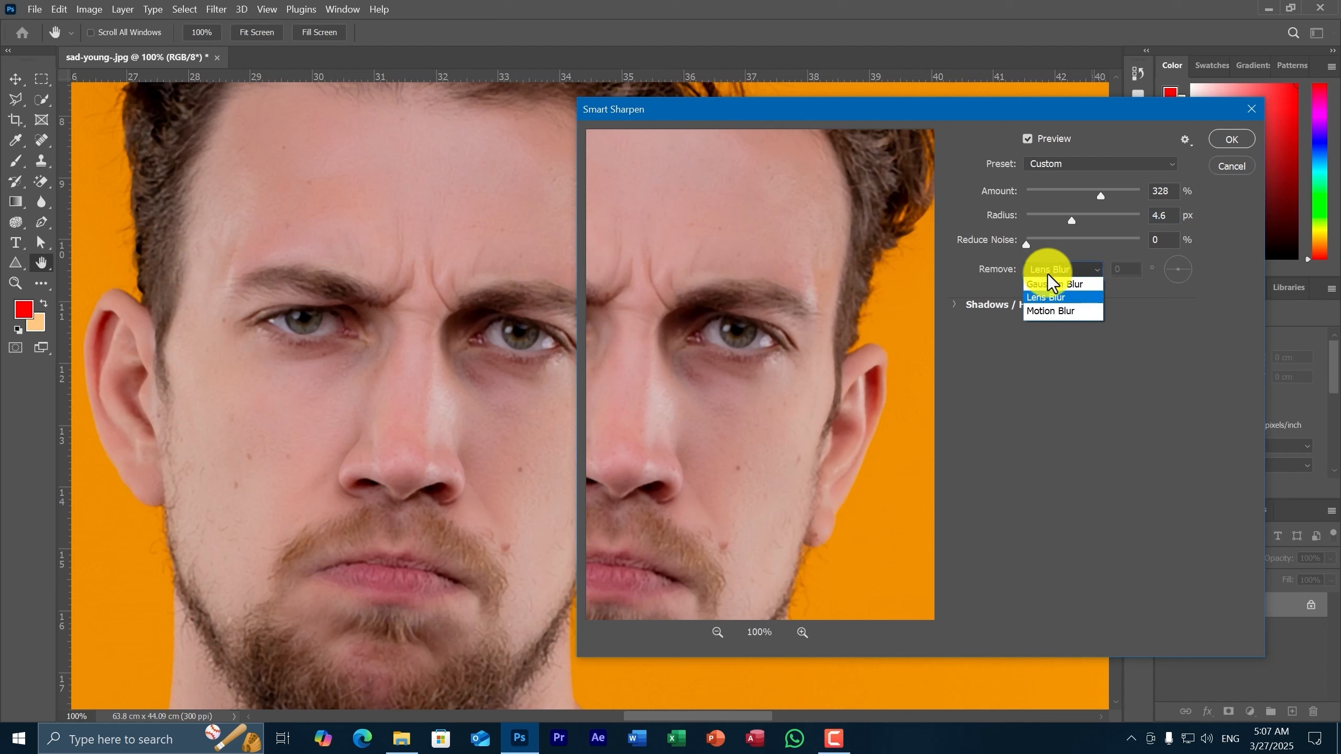
click(1050, 285)
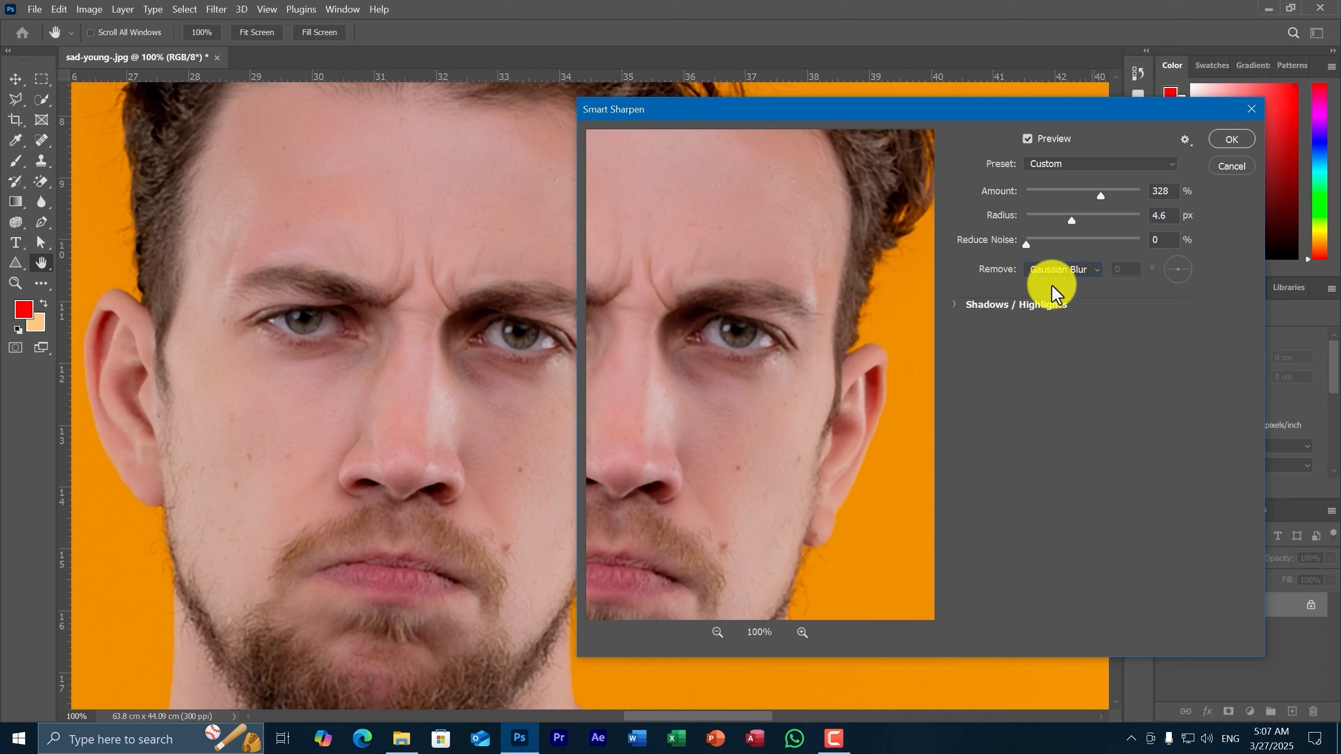
drag(689, 336, 874, 323)
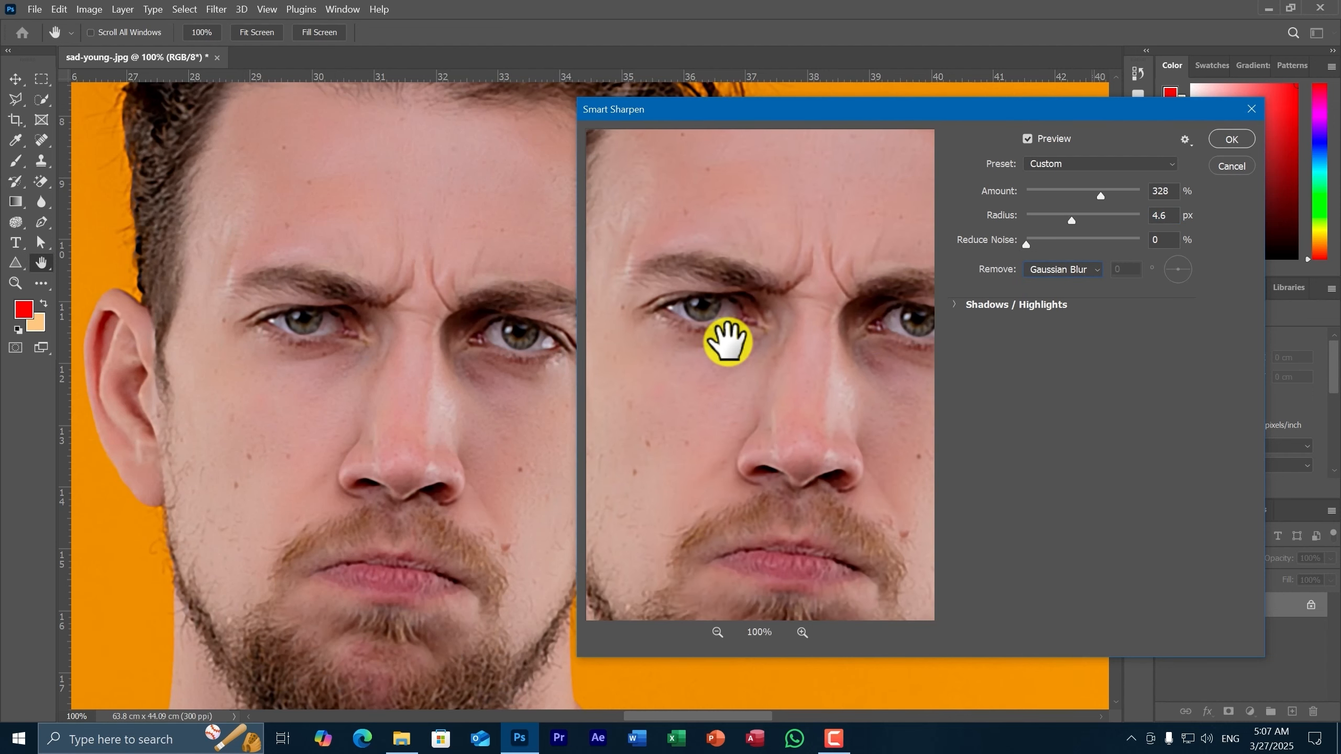
click(1056, 265)
click(1054, 293)
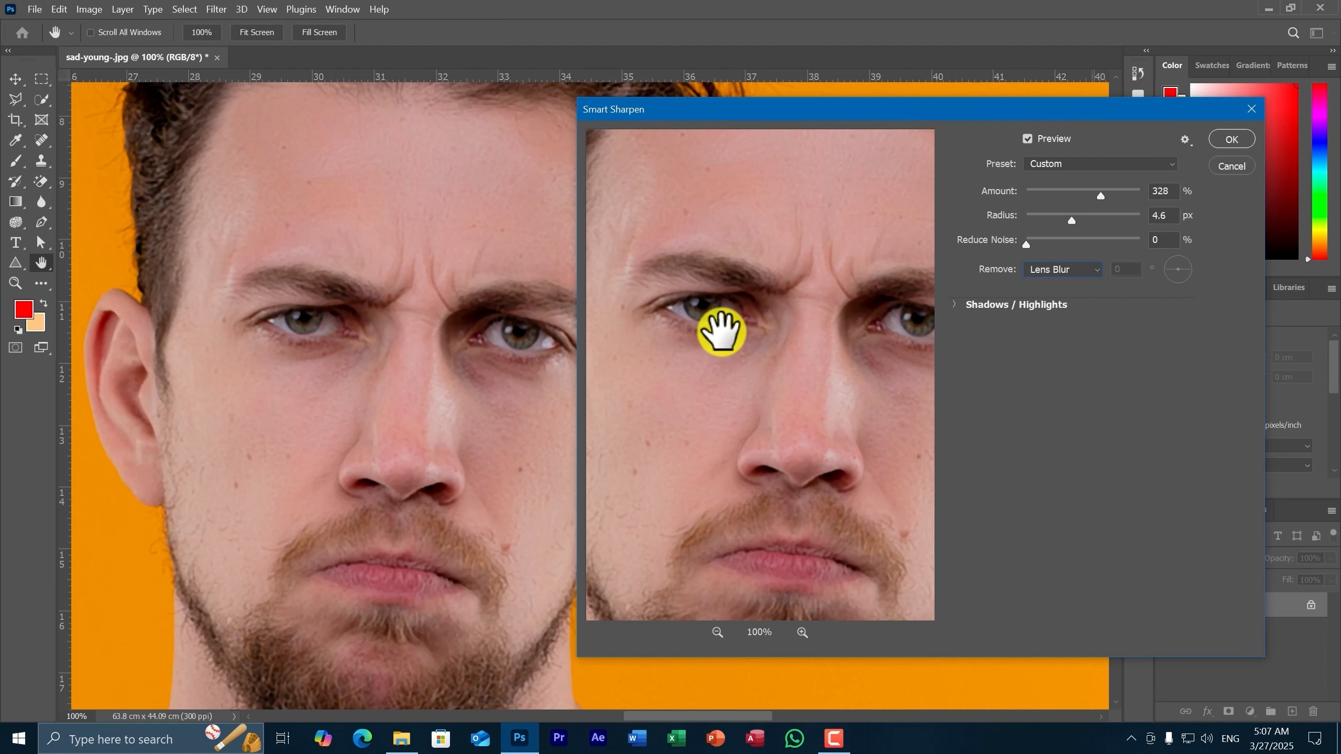
drag(722, 329, 785, 353)
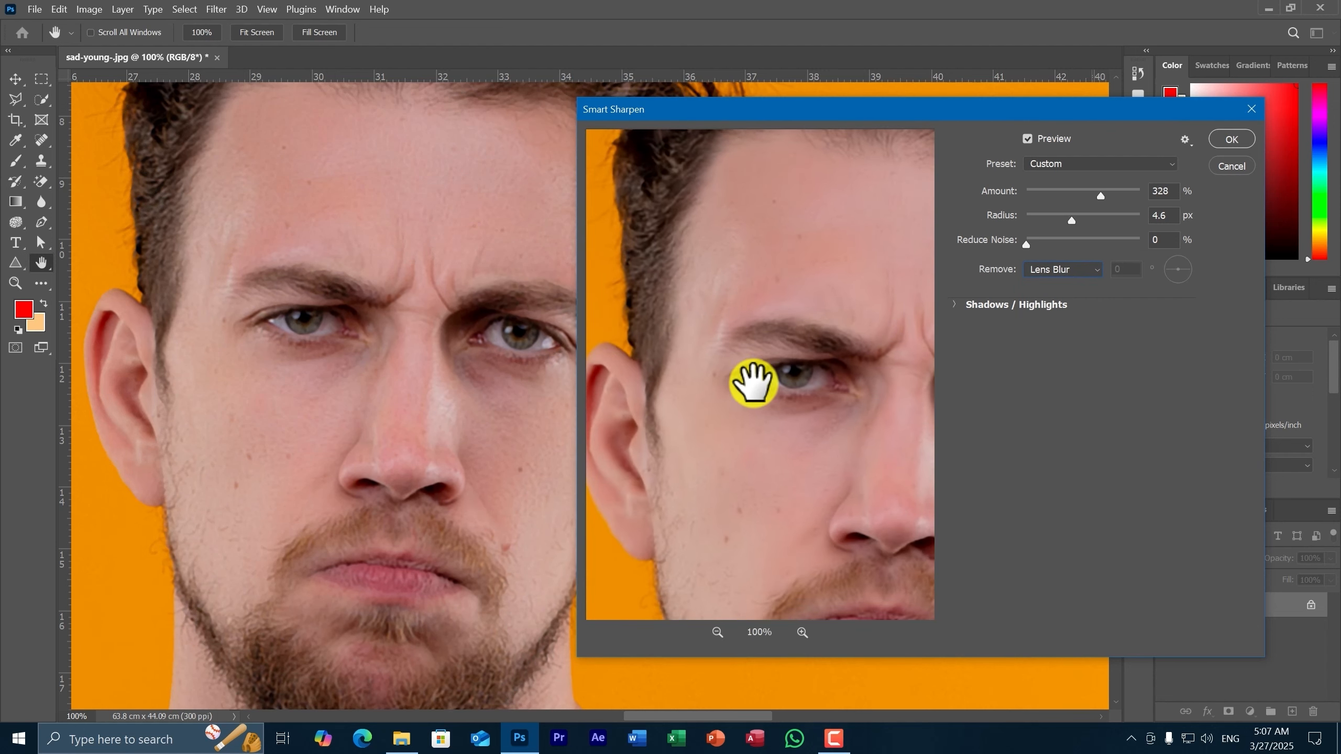
drag(764, 437, 738, 379)
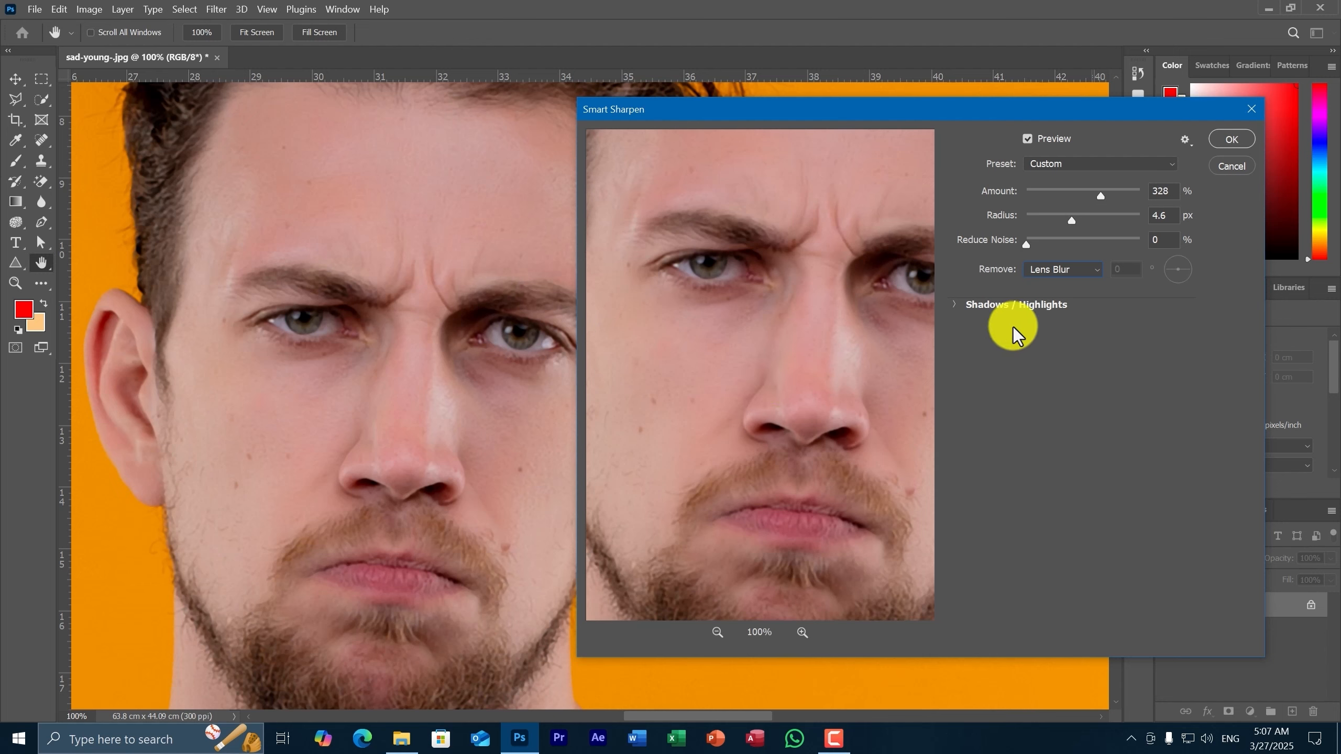
- Try Motion Blur as the blur type to remove, check the face preview, and restore Lens Blur
click(1063, 269)
click(1059, 311)
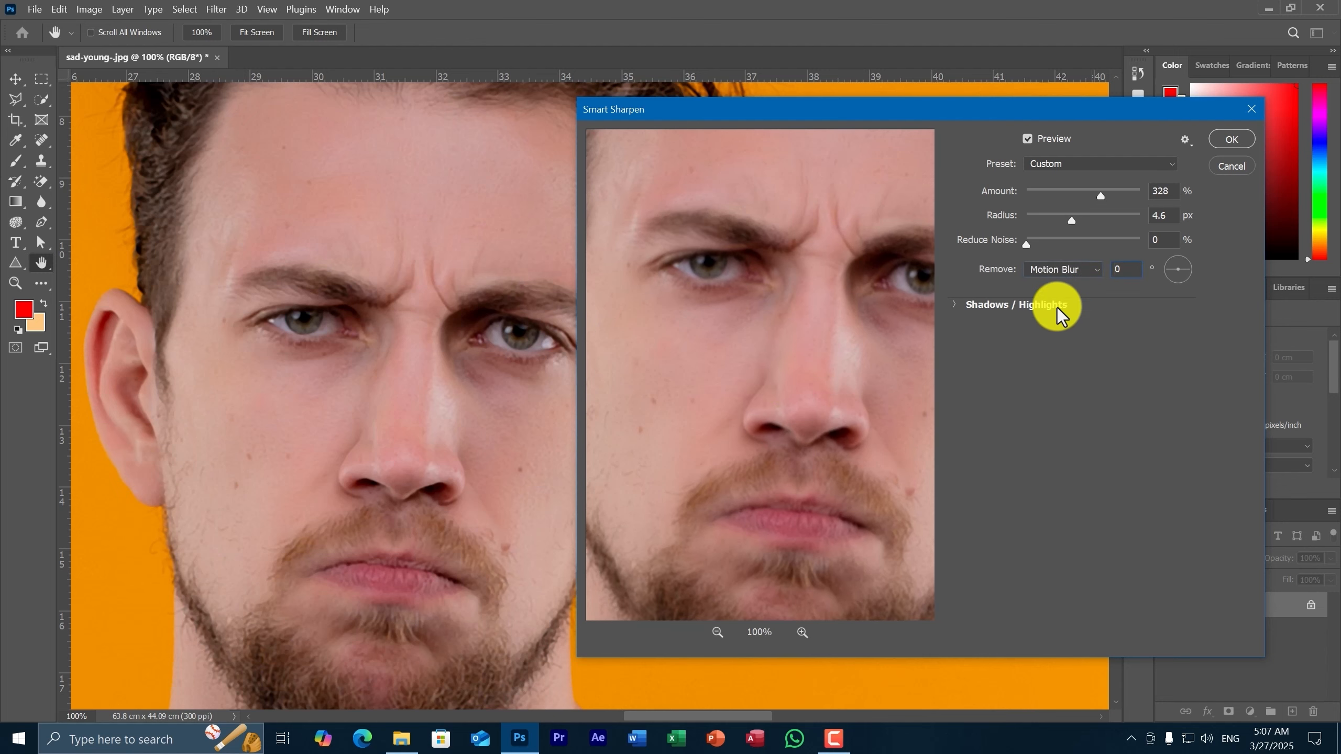
drag(788, 278, 750, 317)
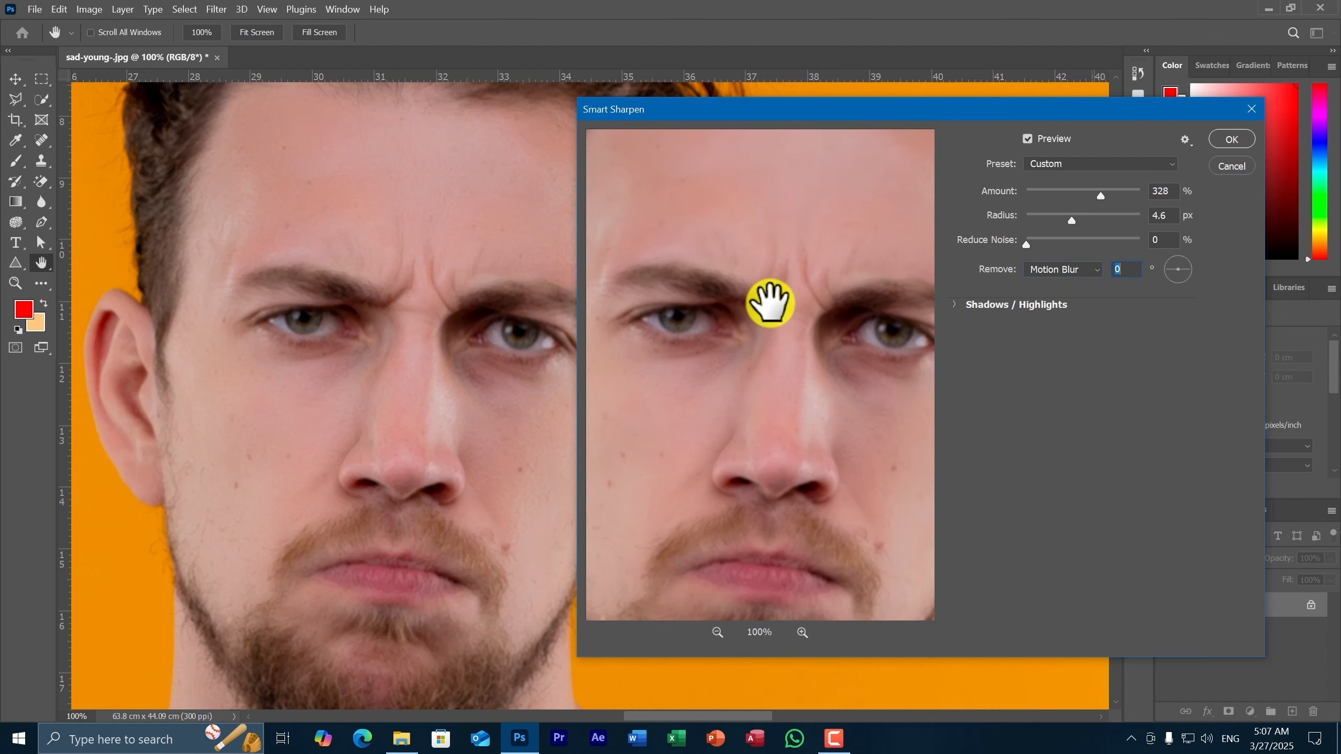
click(1069, 268)
click(1047, 296)
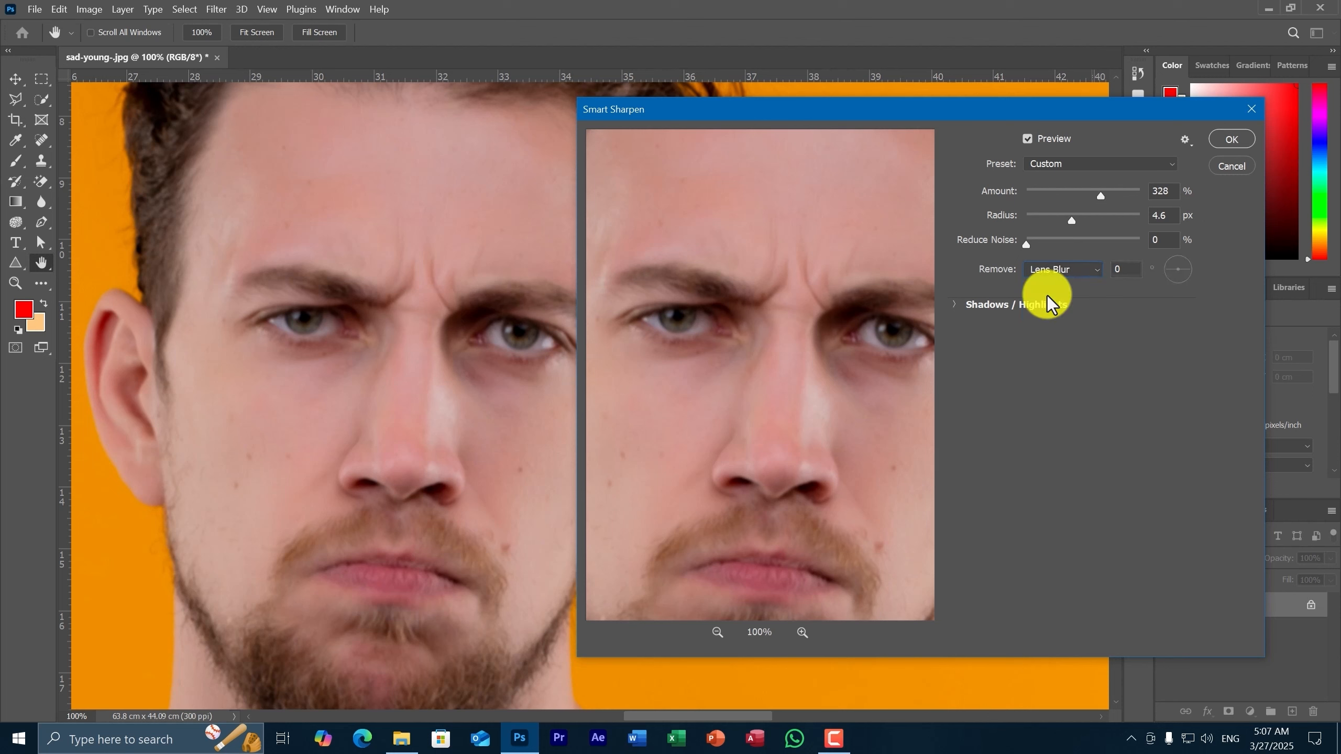
drag(761, 370, 803, 336)
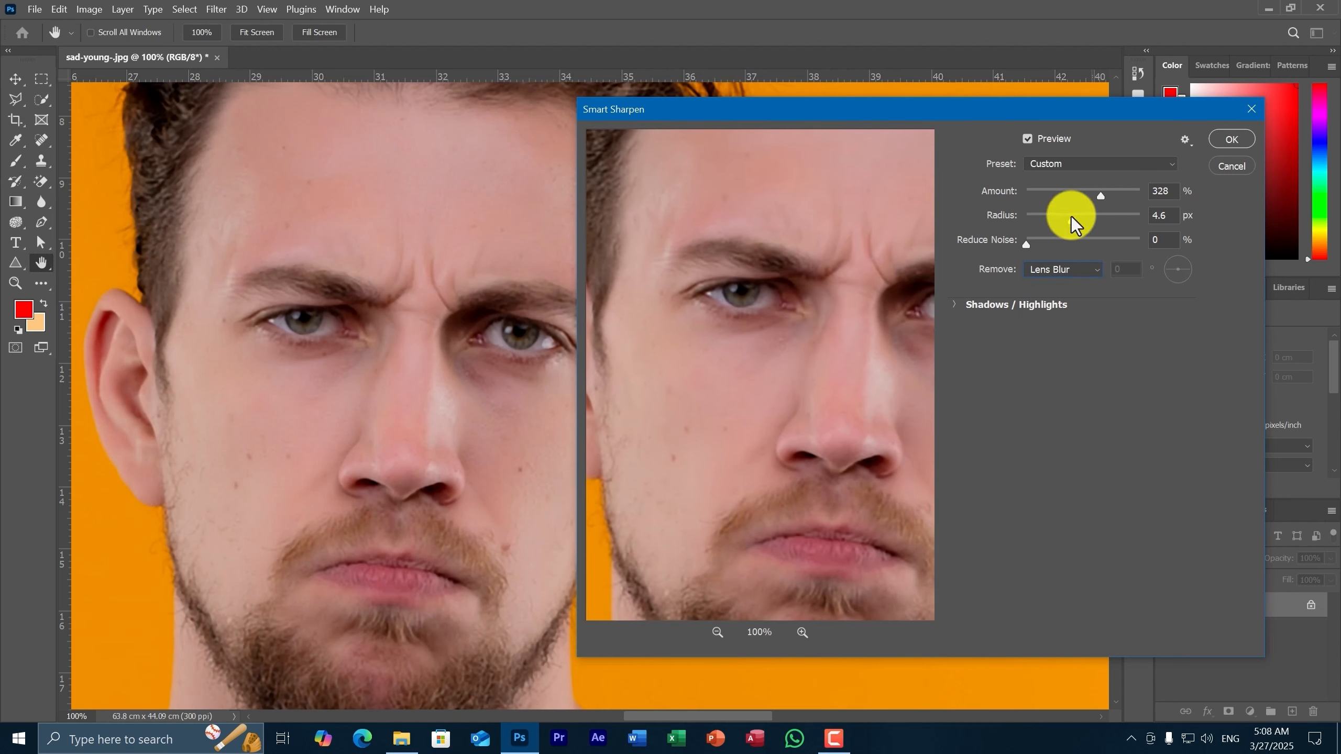
- Set the sharpening radius to 5.4 px and the amount to 338%, and apply Smart Sharpen to the photo
drag(1073, 222, 1104, 197)
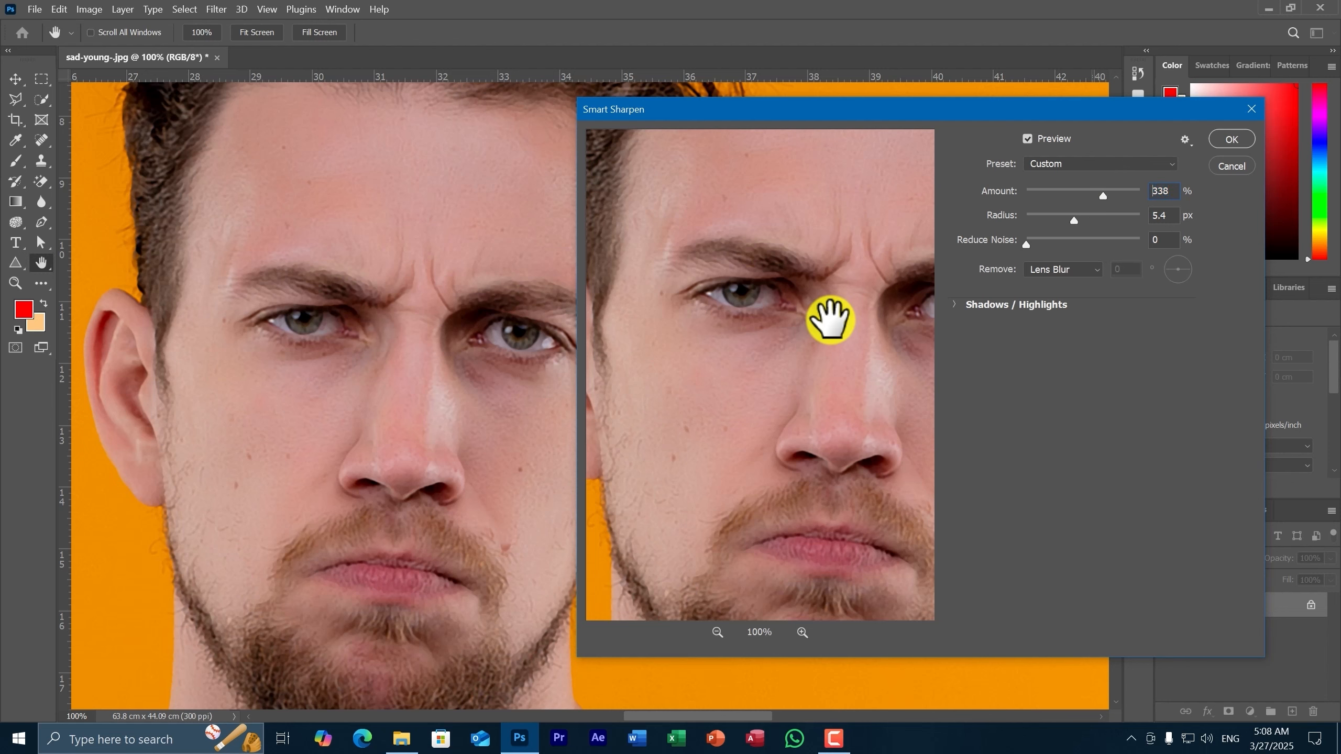
drag(826, 324, 821, 357)
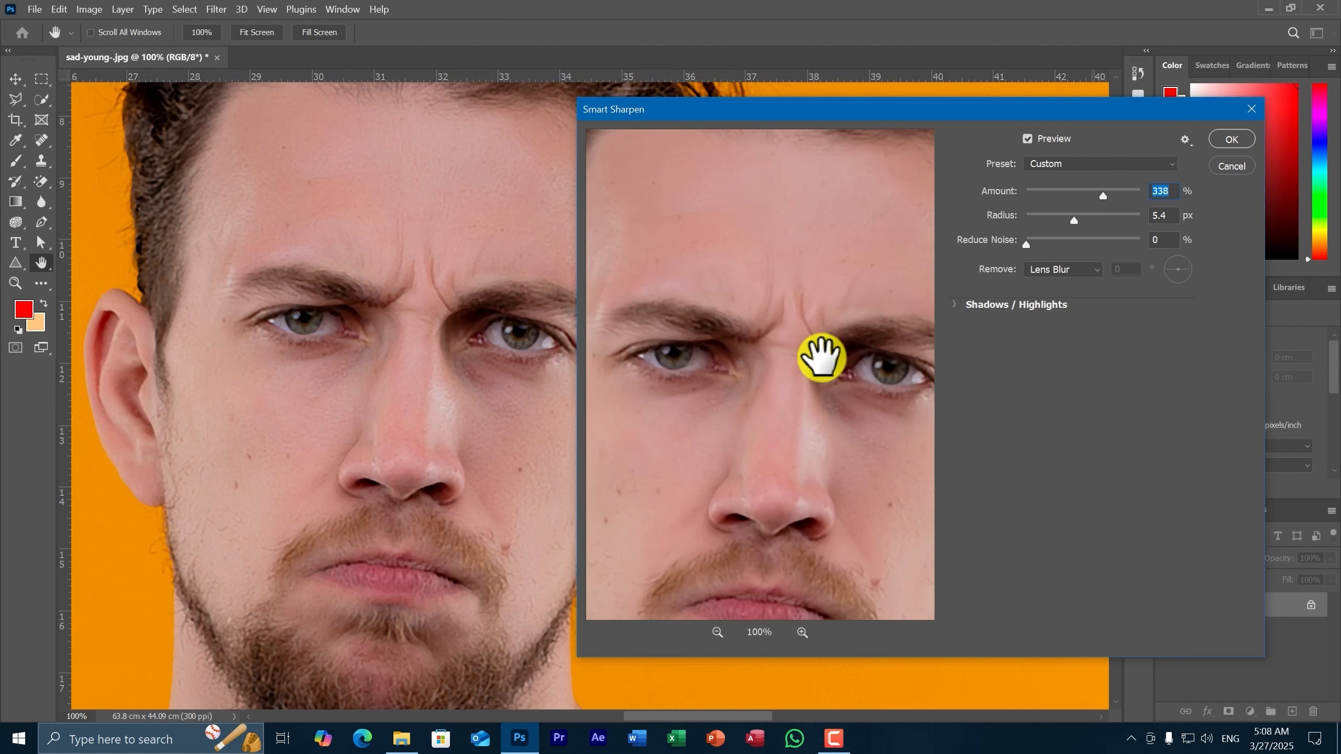
click(1232, 140)
- Duplicate the Background layer of the sharpened portrait
key(v)
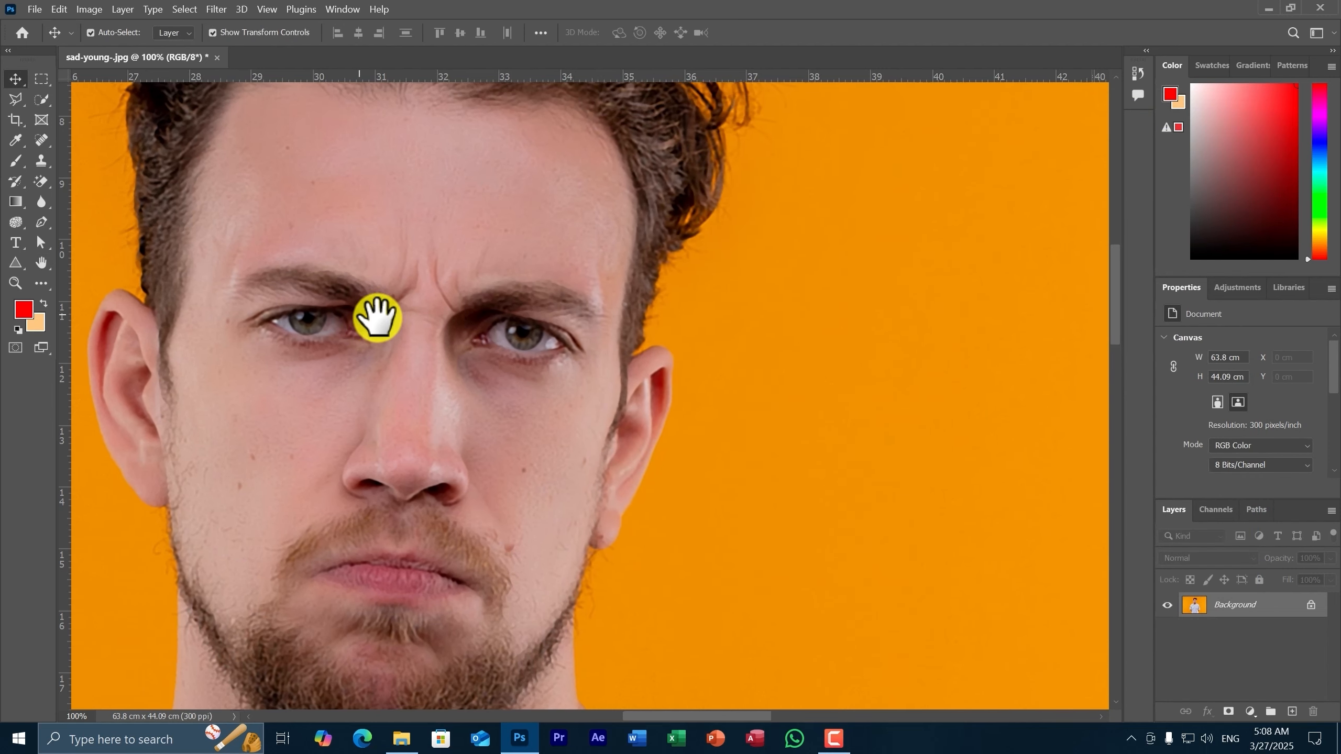
drag(375, 314, 557, 330)
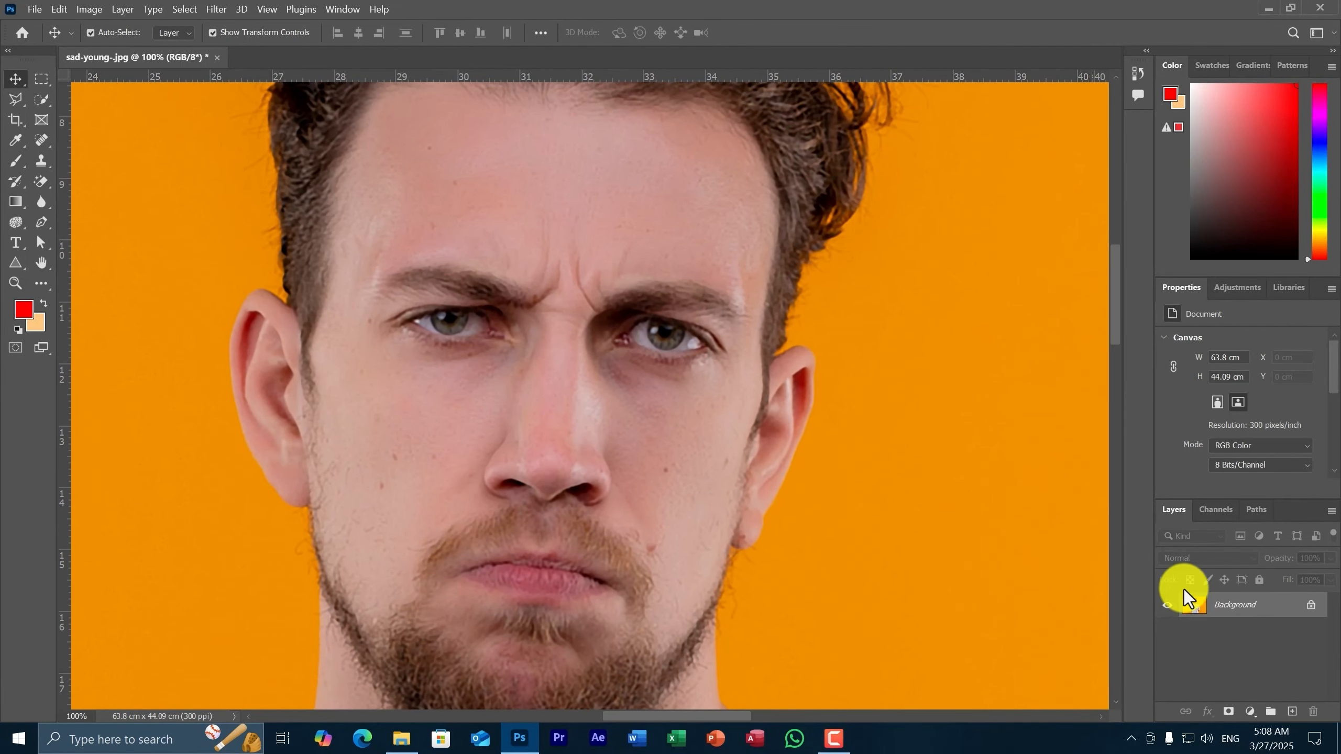
drag(1261, 623, 1292, 711)
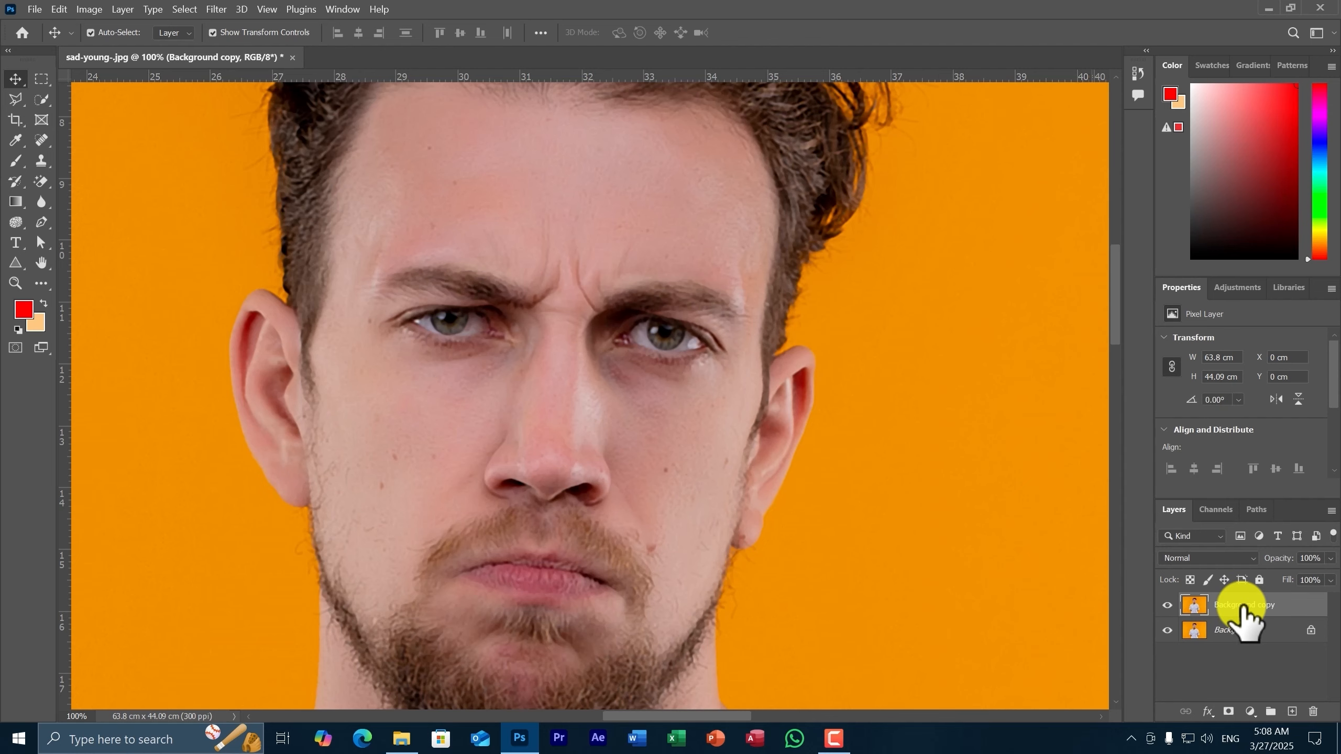
- Set the Background copy layer's blend mode to Vivid Light and invert its colours
click(1242, 556)
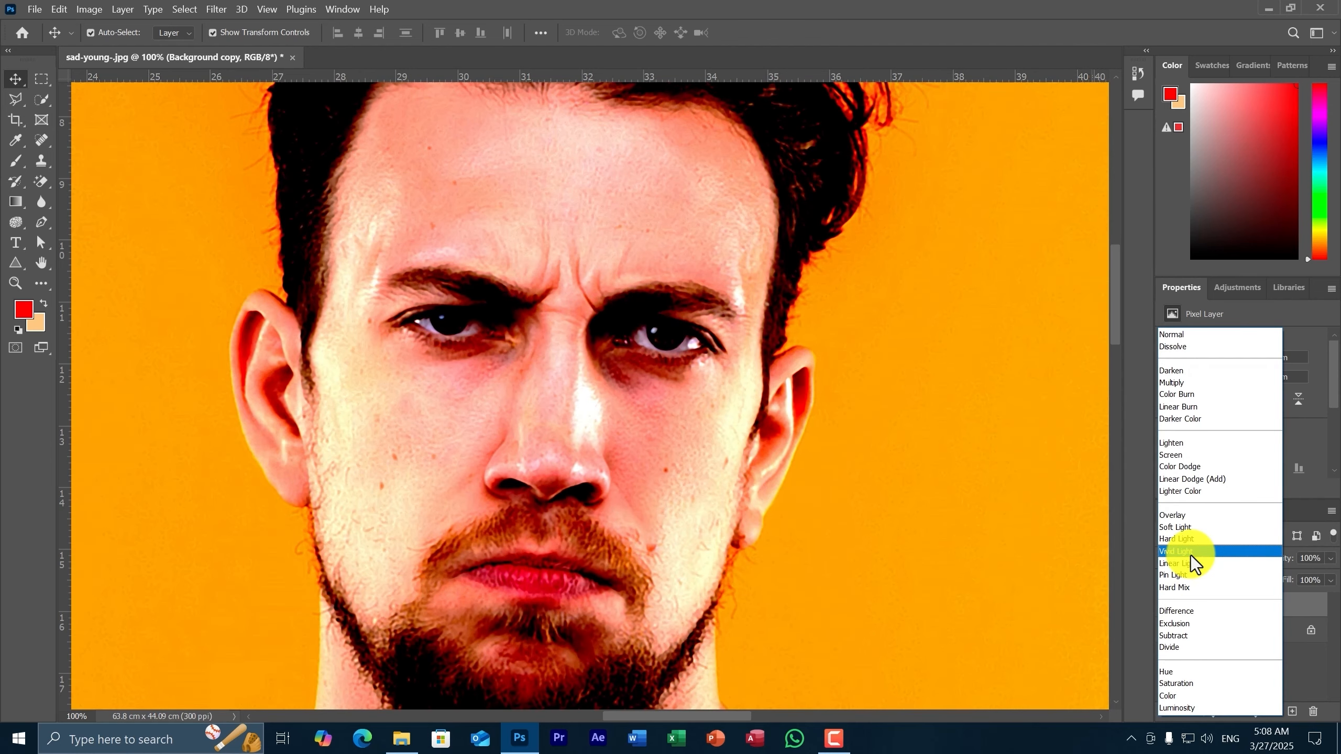
click(1197, 553)
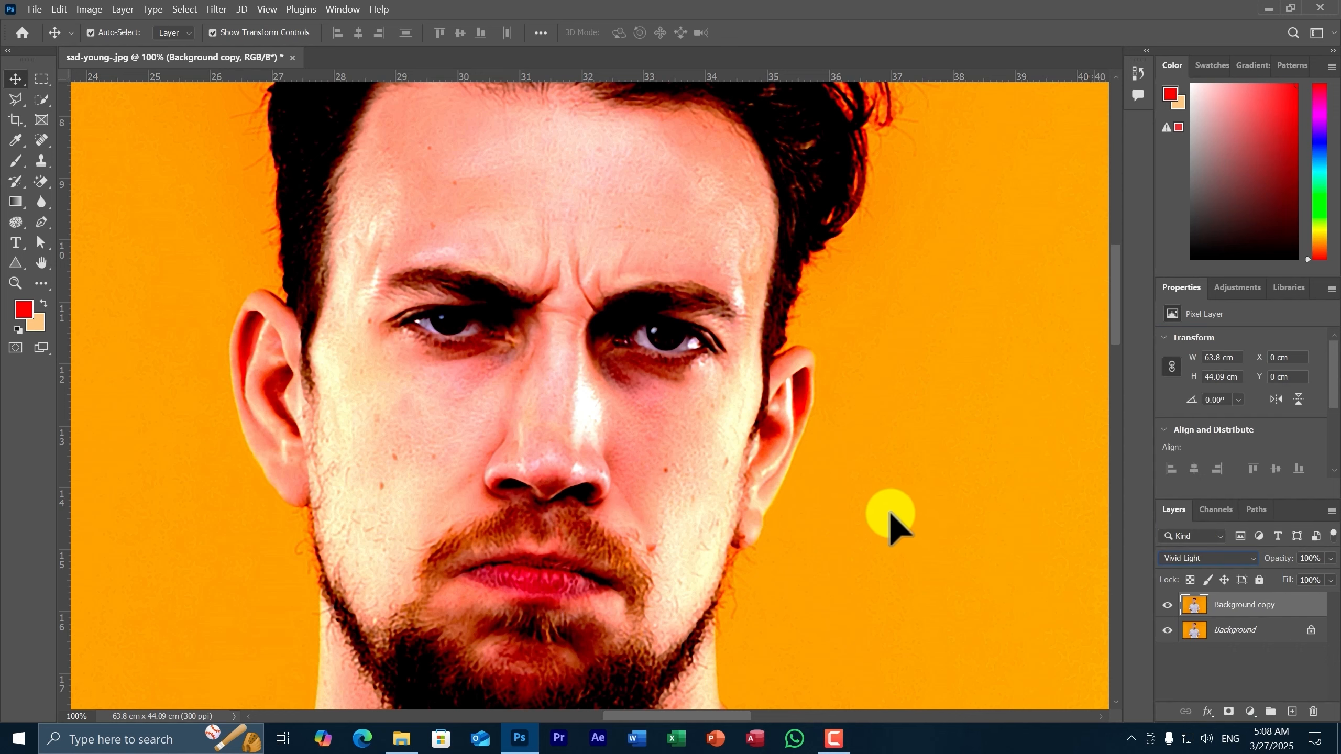
key(ctrl+i)
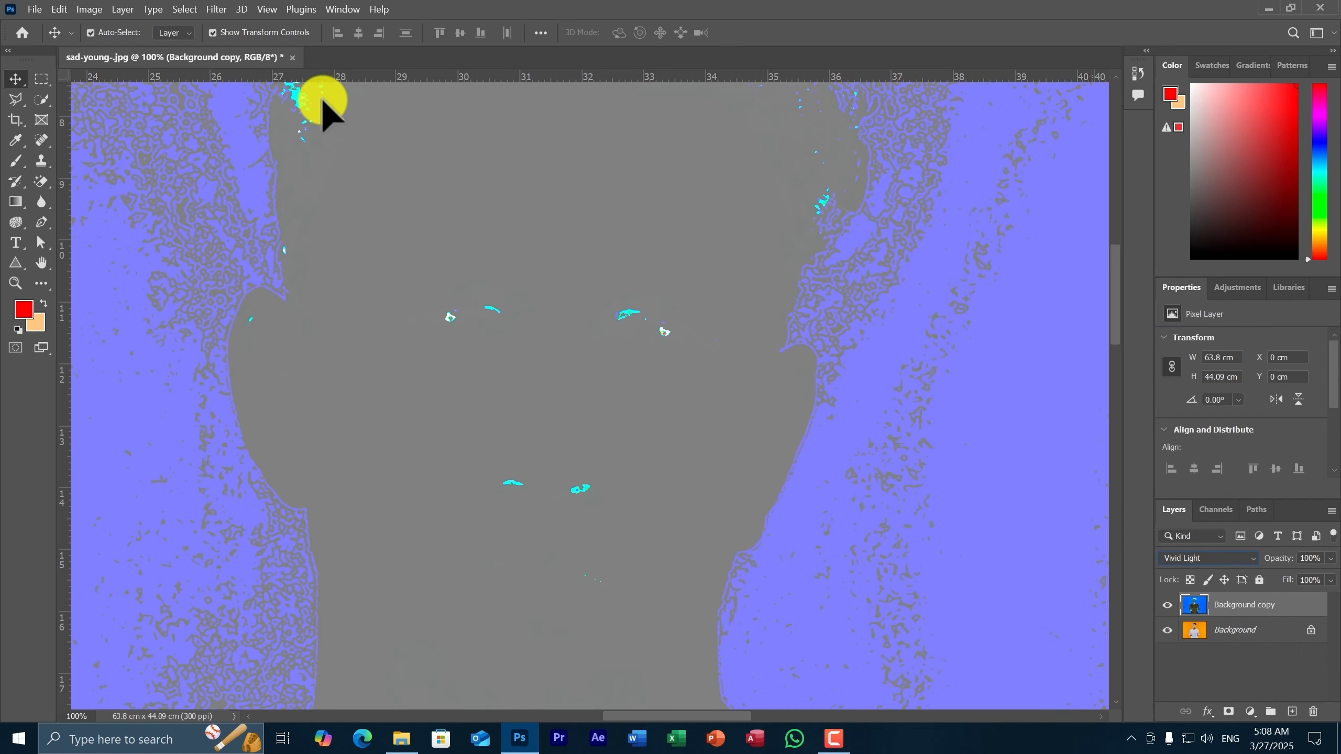
- Apply a High Pass filter with a radius of 5.6 pixels to the Background copy layer
click(215, 10)
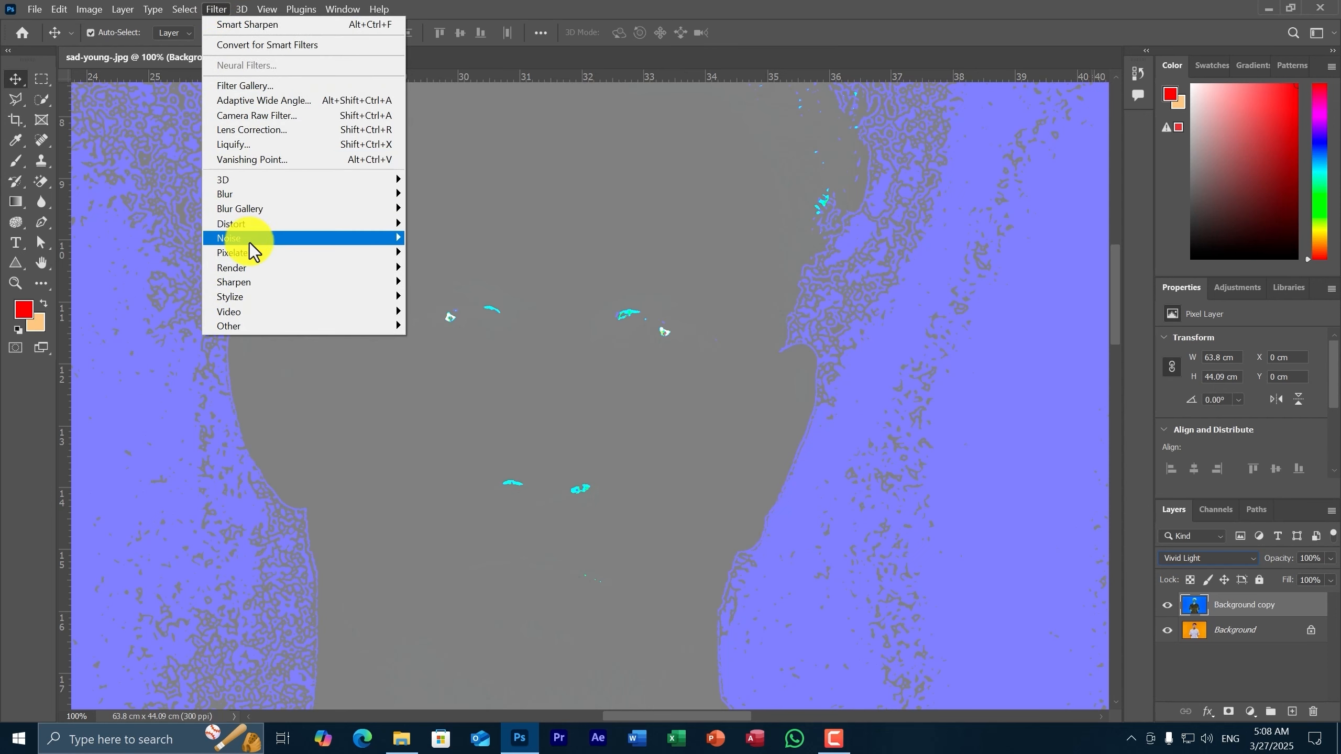
mouse_move(274, 325)
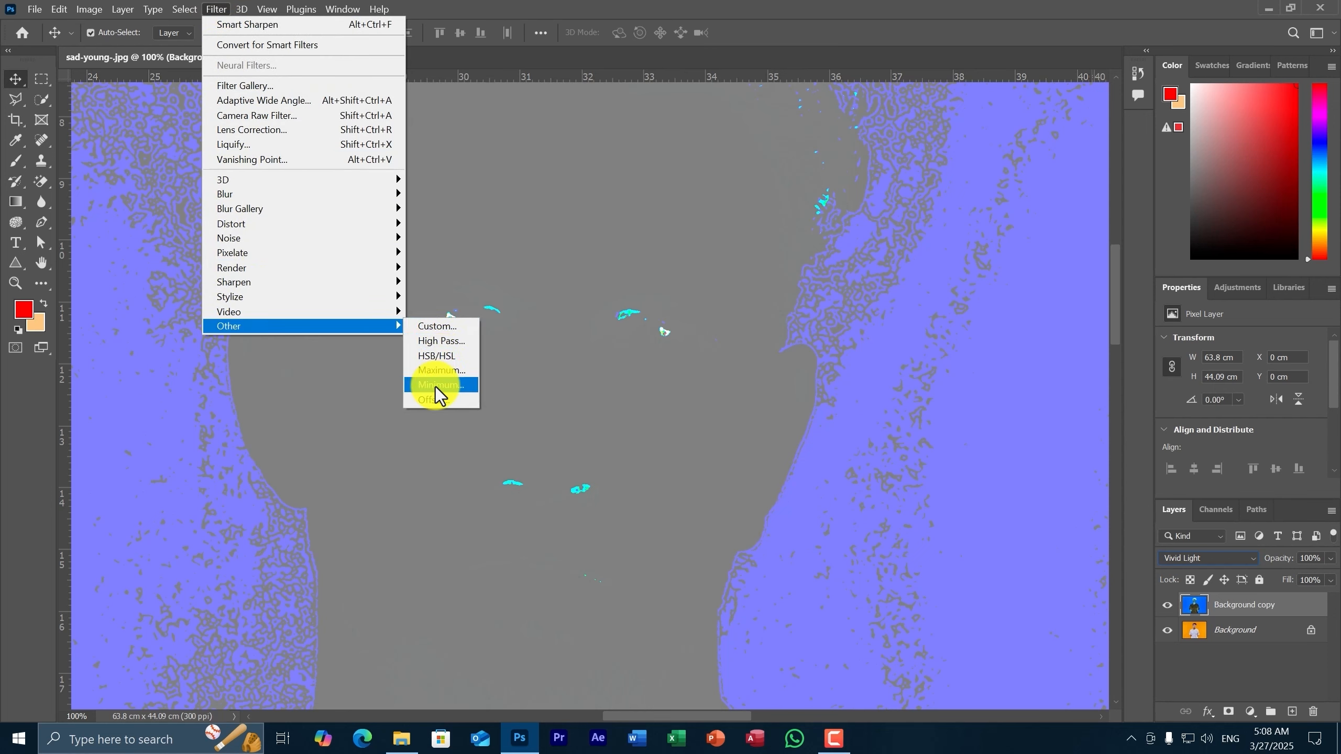
click(448, 342)
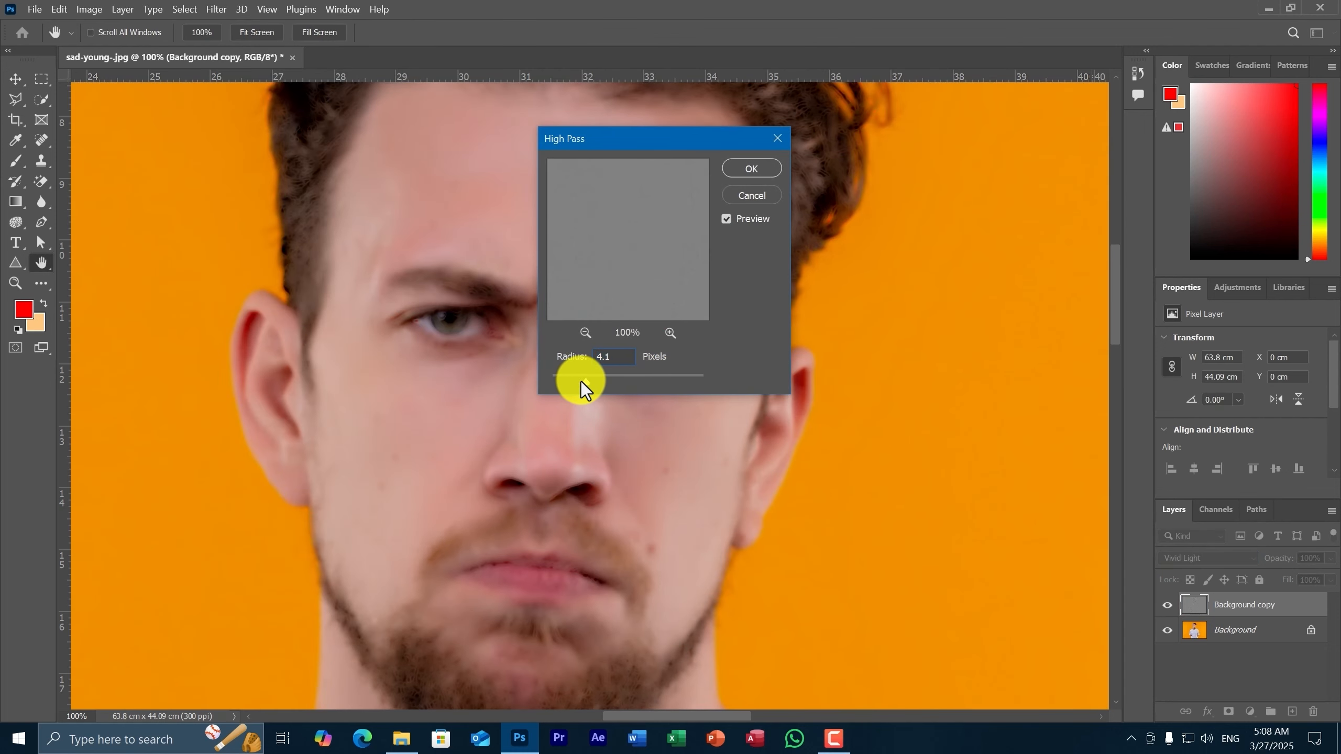
mouse_move(580, 381)
mouse_down()
mouse_move(569, 382)
mouse_move(582, 381)
mouse_up()
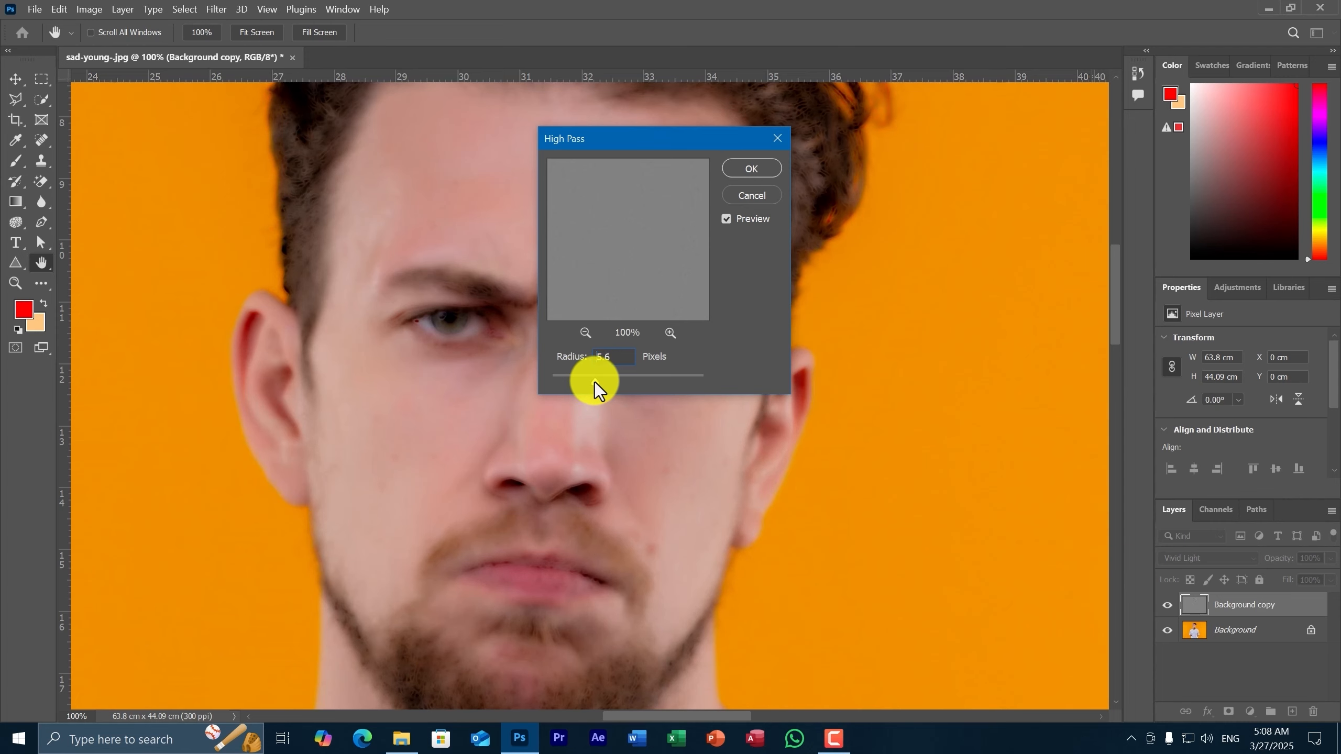
click(750, 169)
- Apply a Gaussian Blur with a radius of 1.7 pixels to the Background copy layer
click(217, 10)
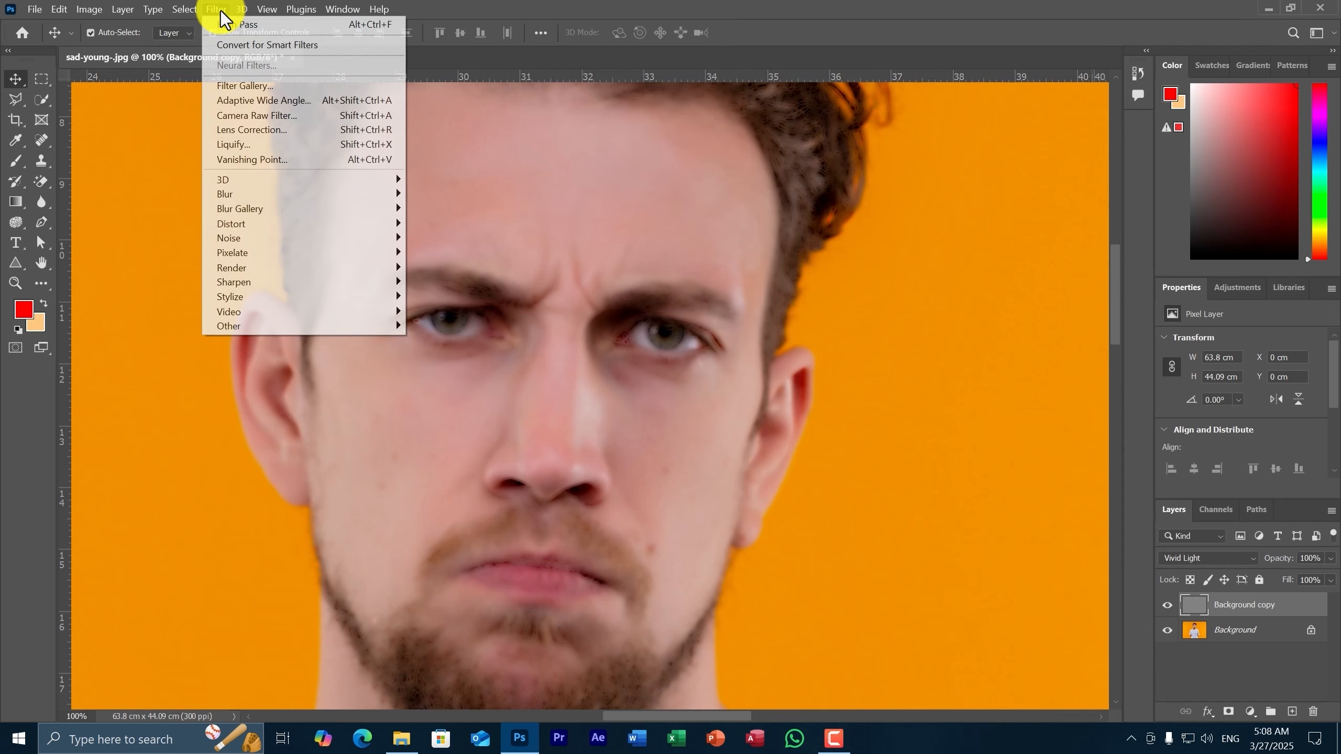
mouse_move(249, 195)
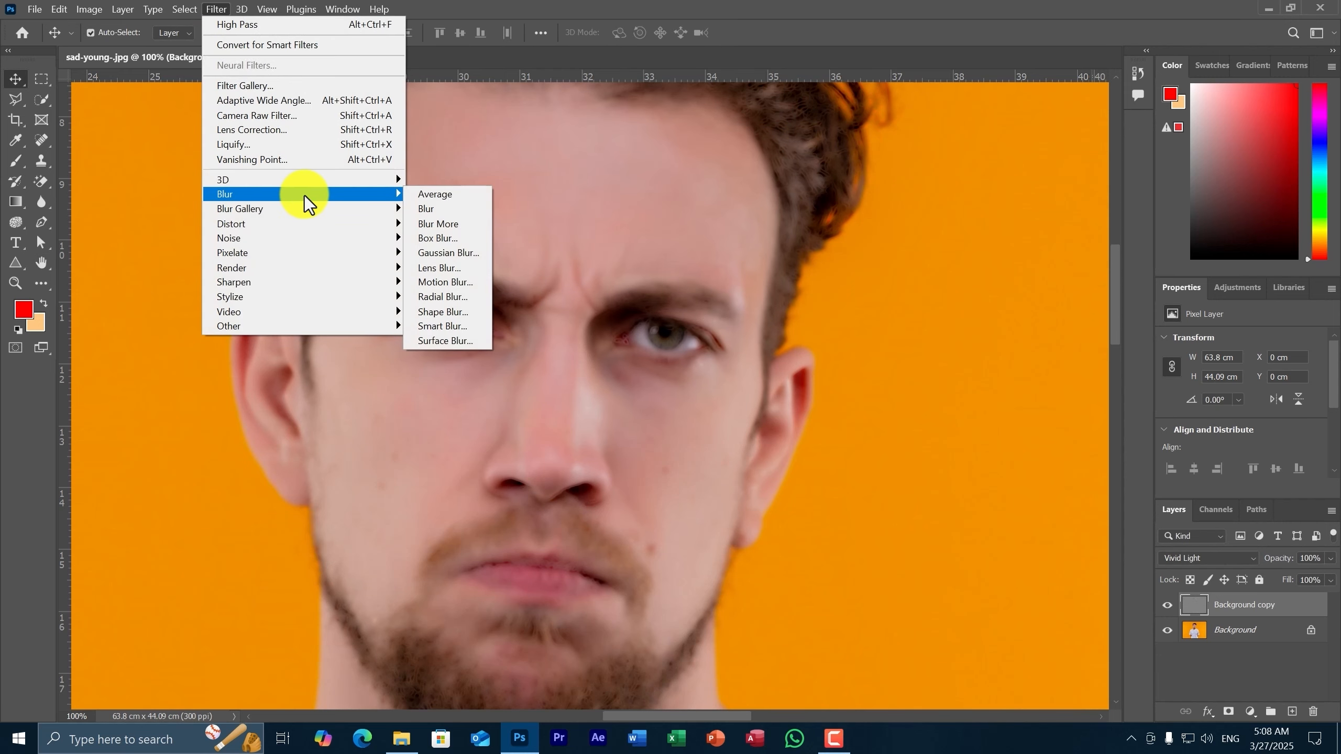
click(424, 254)
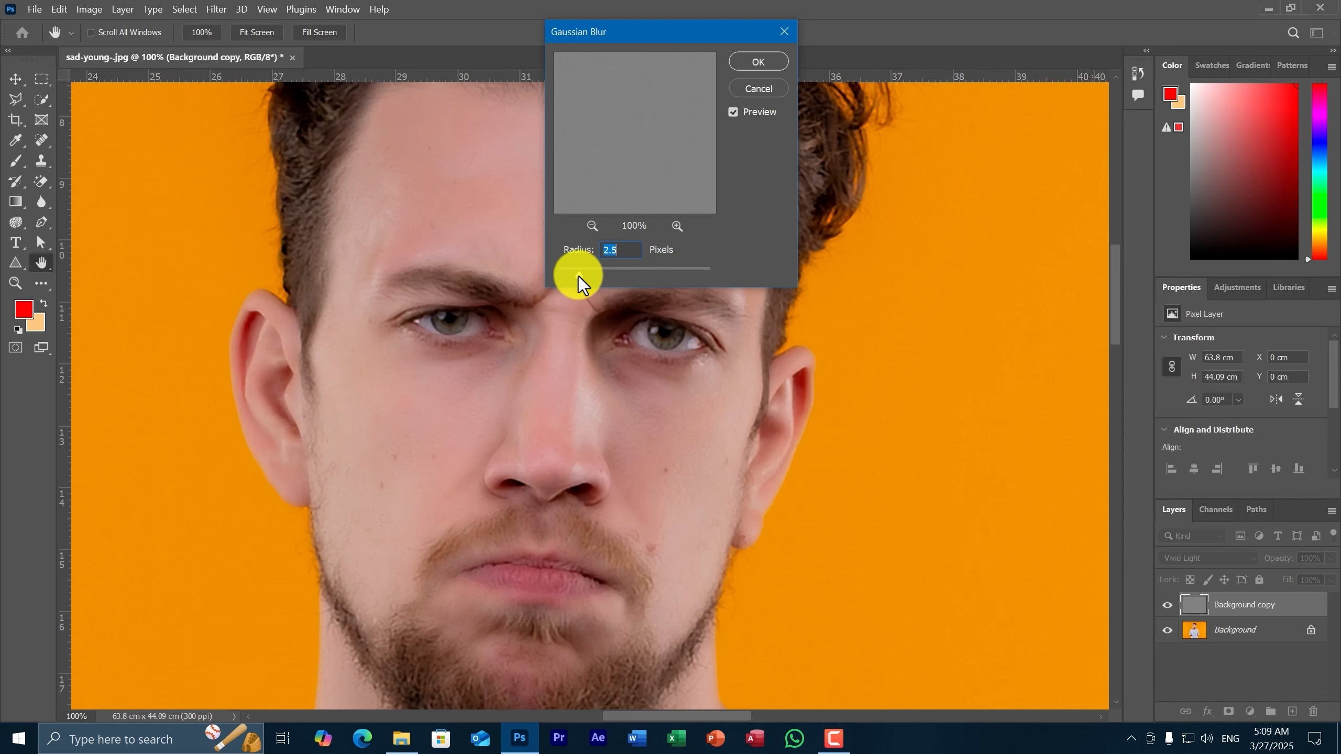
drag(579, 276, 574, 275)
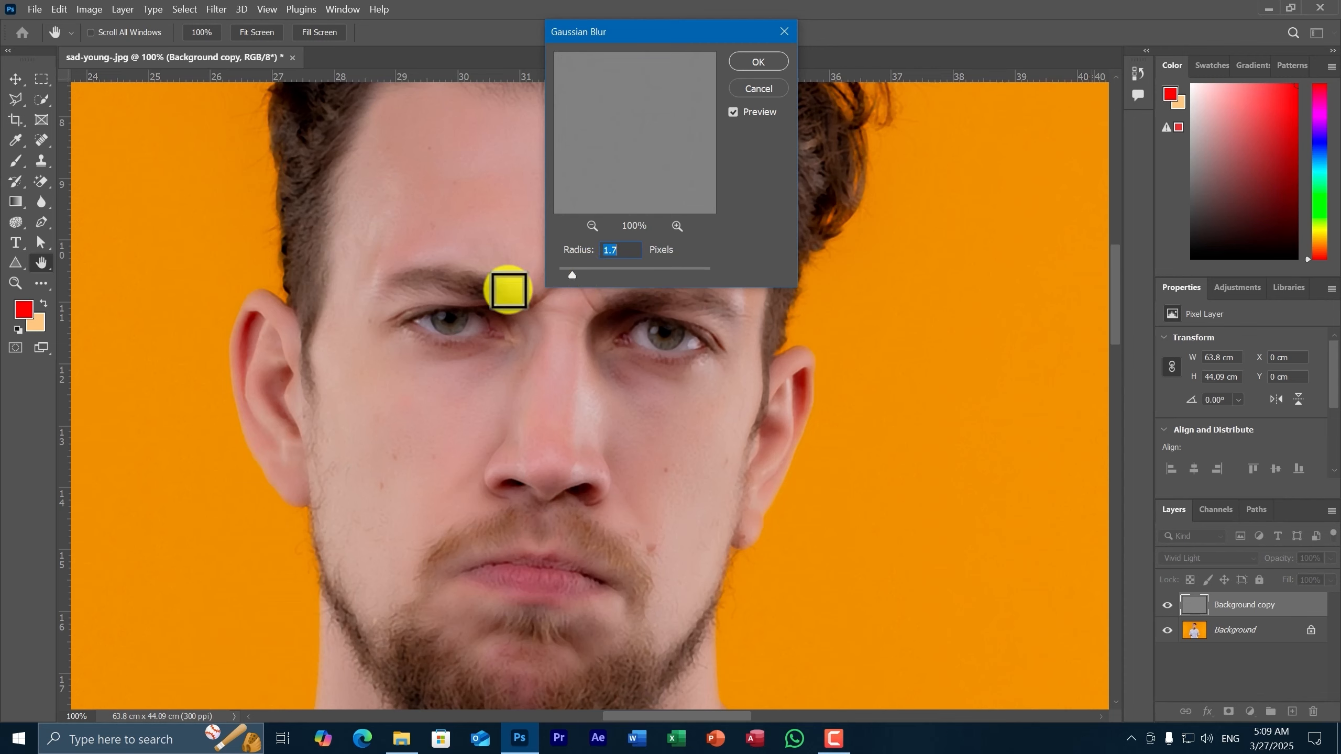
click(763, 62)
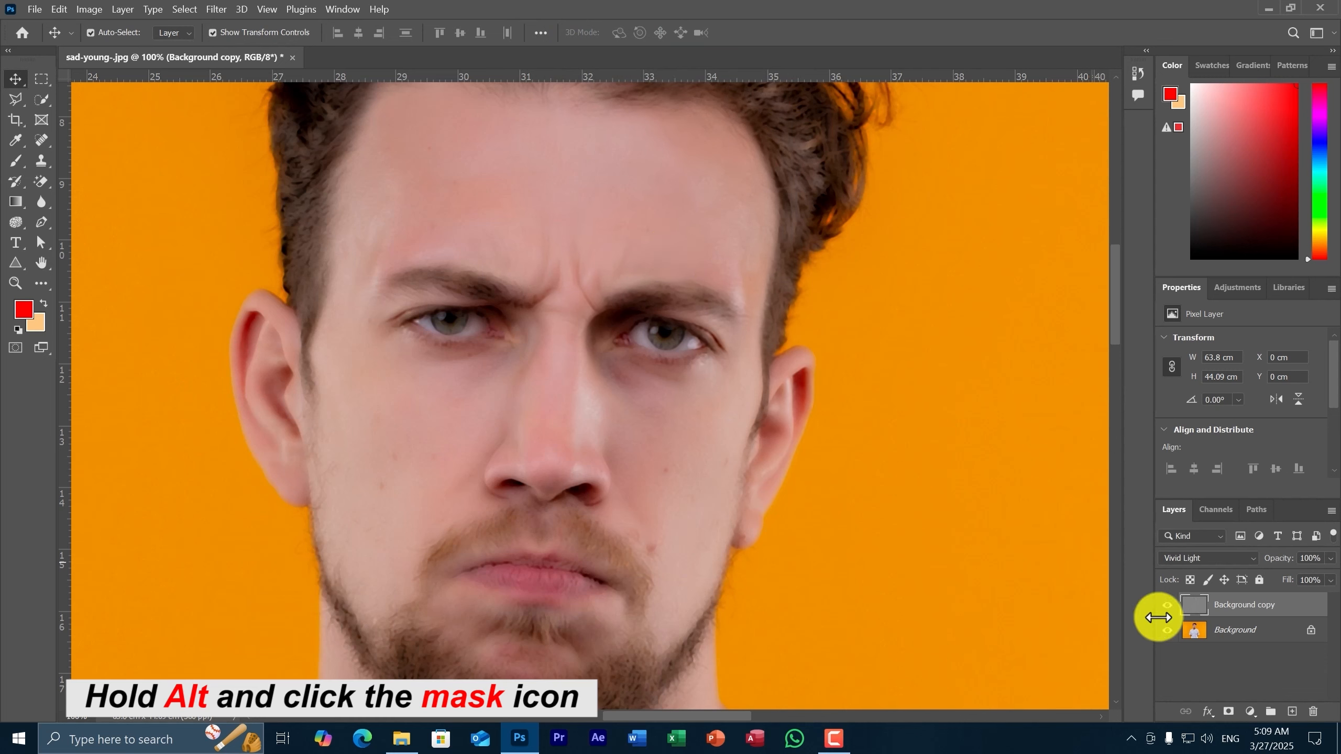
- Add a black layer mask to the Background copy layer and set the soft white brush's size to 168 px
alt+click(1227, 711)
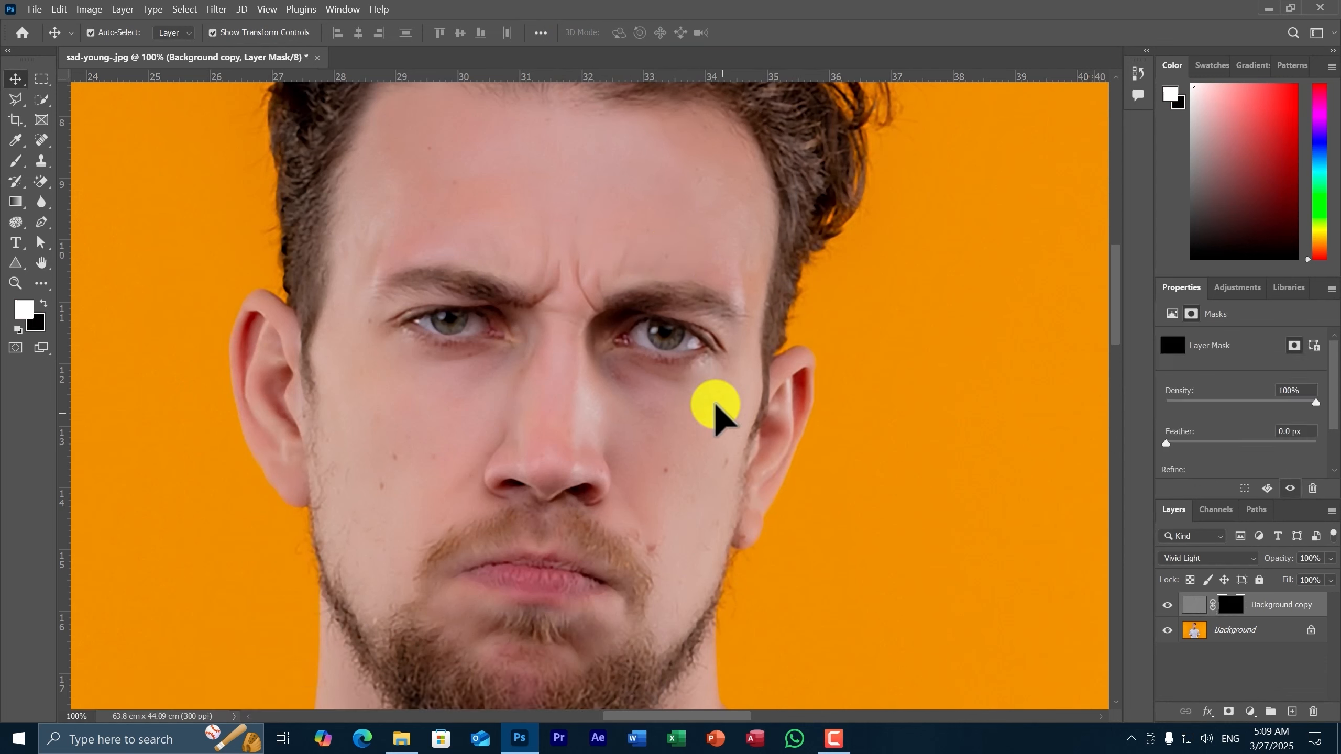
click(17, 162)
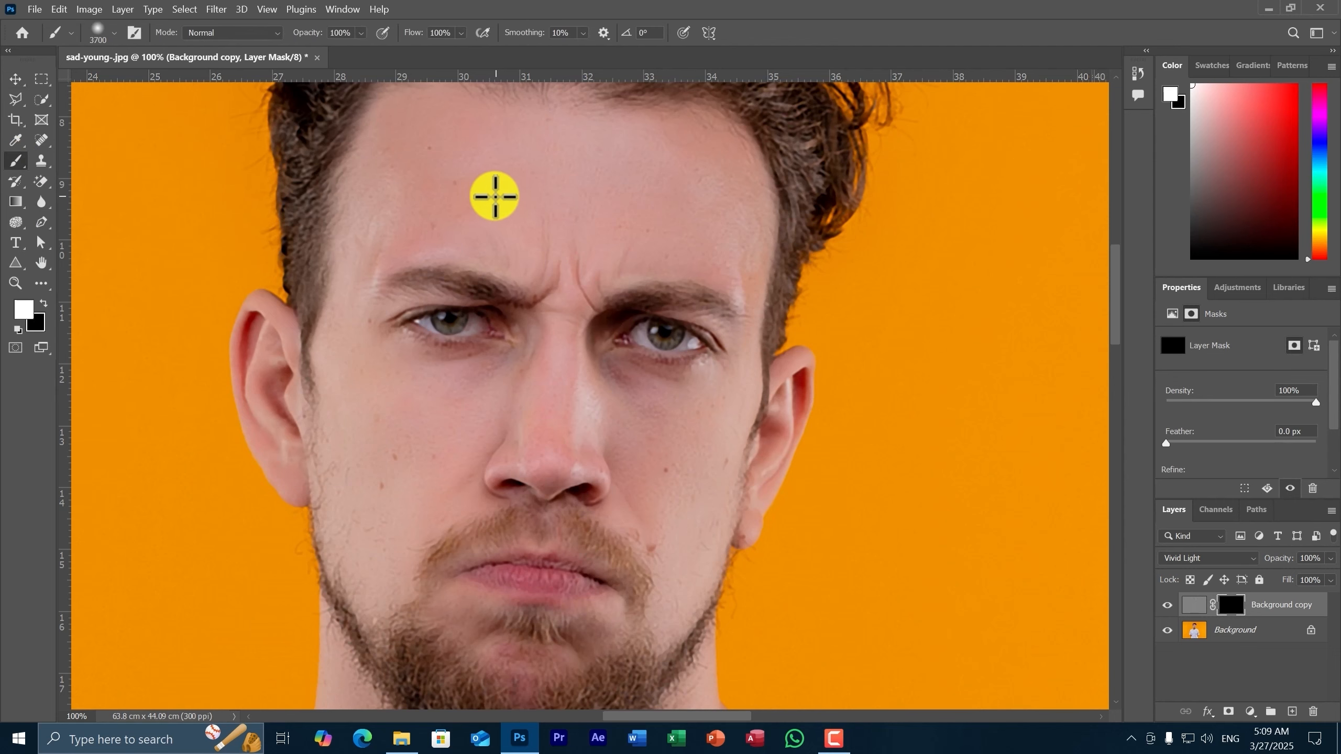
drag(494, 196, 478, 246)
right_click(482, 246)
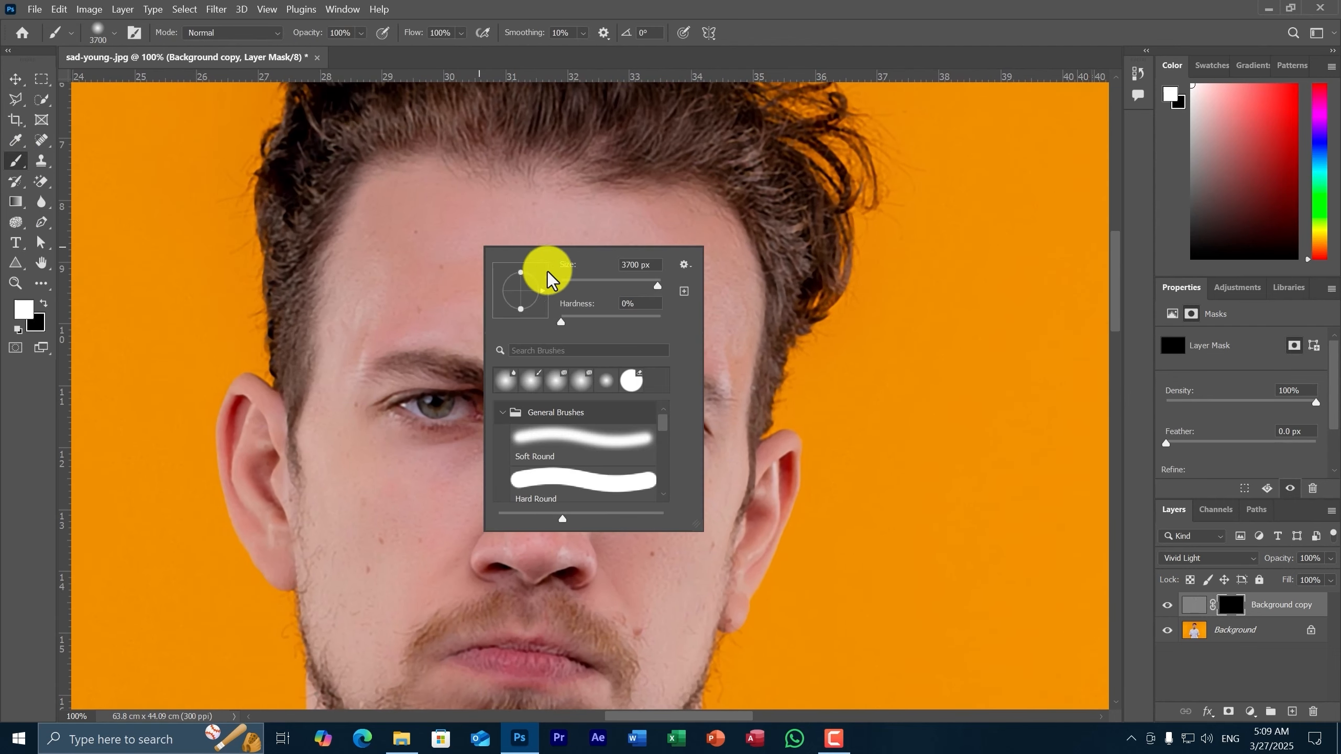
click(610, 285)
drag(618, 288, 639, 285)
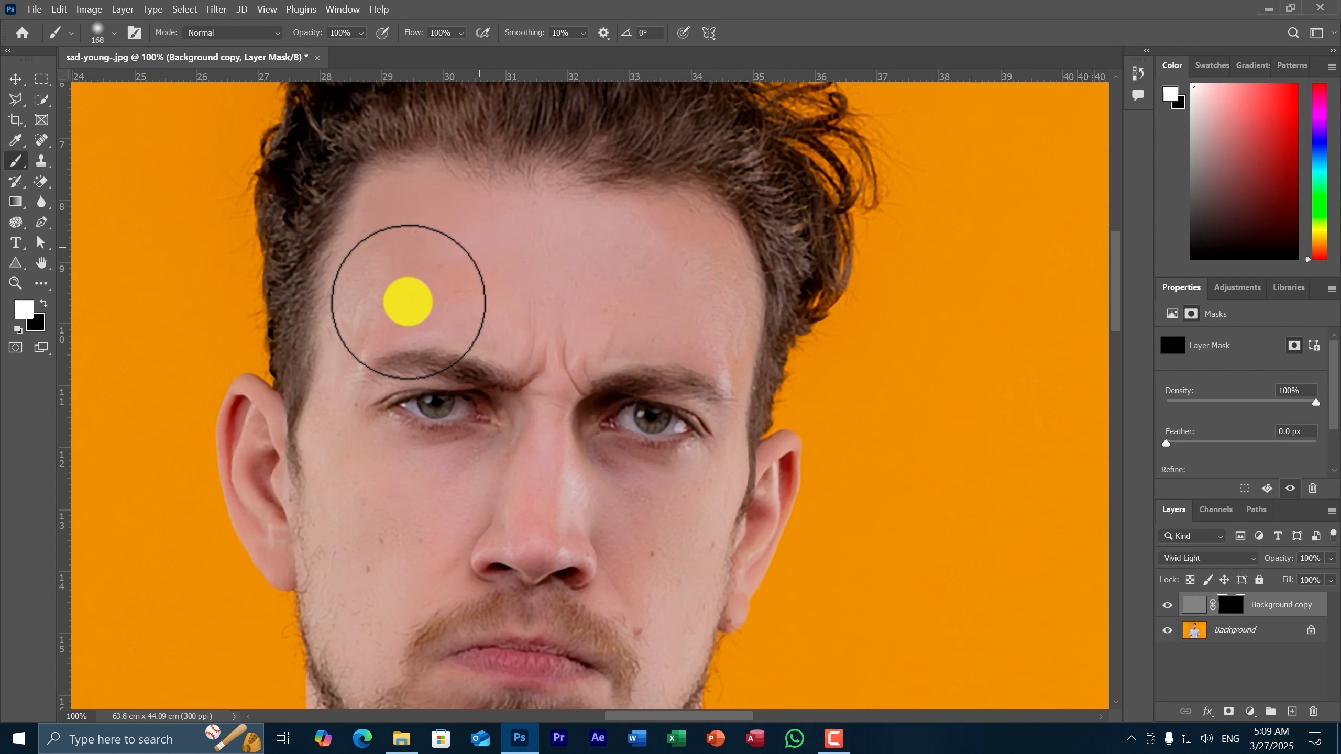
- Paint white on the layer mask over the forehead, cheeks and other facial skin to reveal the smoothing
mouse_move(408, 301)
mouse_down()
mouse_move(582, 232)
mouse_move(513, 280)
mouse_move(485, 329)
mouse_move(414, 300)
mouse_move(344, 370)
mouse_move(358, 313)
mouse_move(369, 310)
mouse_move(332, 406)
mouse_move(330, 370)
mouse_move(417, 242)
mouse_move(708, 227)
mouse_move(728, 254)
mouse_move(639, 277)
mouse_move(626, 317)
mouse_move(705, 334)
mouse_move(710, 350)
mouse_move(725, 326)
mouse_move(742, 359)
mouse_move(702, 340)
mouse_move(661, 343)
mouse_move(599, 224)
mouse_up()
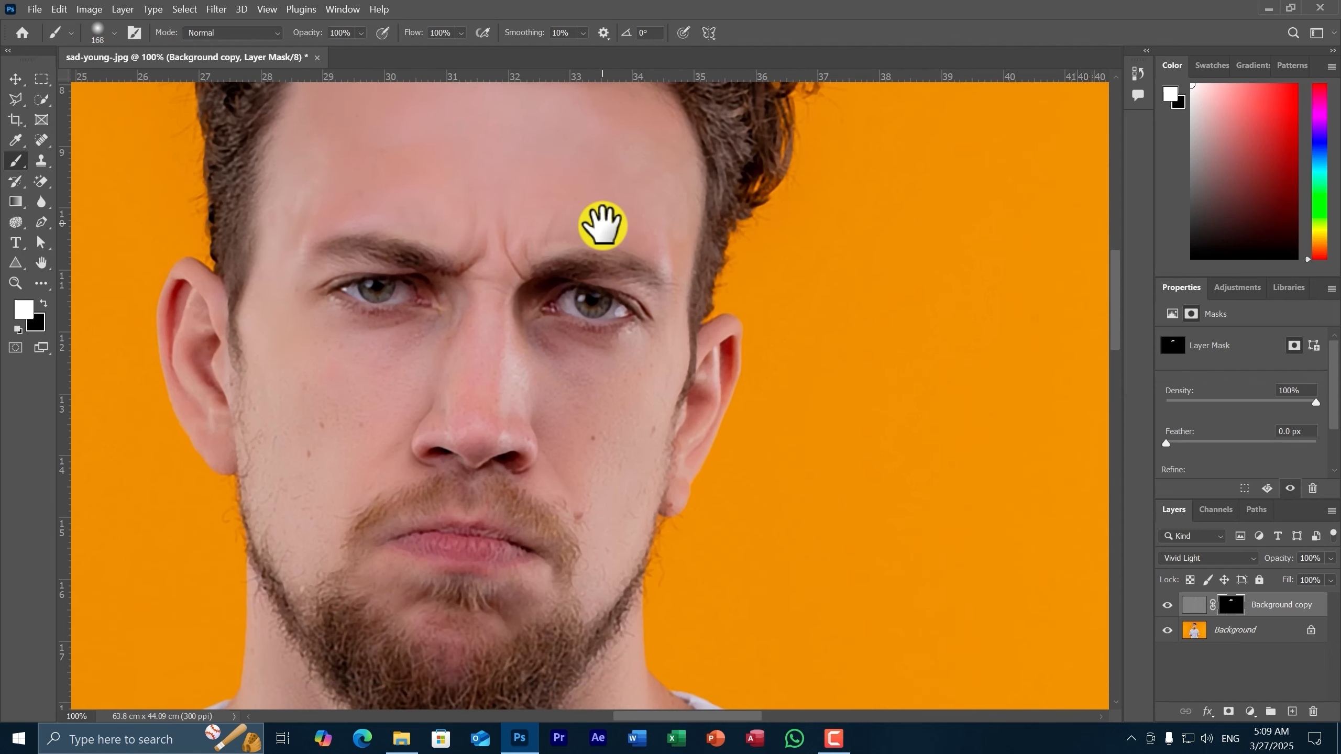
mouse_move(650, 401)
mouse_down()
mouse_move(536, 345)
mouse_move(536, 430)
mouse_move(549, 415)
mouse_move(574, 464)
mouse_move(574, 508)
mouse_move(619, 547)
mouse_move(643, 441)
mouse_move(574, 438)
mouse_move(486, 244)
mouse_move(478, 441)
mouse_move(517, 437)
mouse_move(451, 428)
mouse_move(460, 359)
mouse_move(437, 329)
mouse_move(427, 363)
mouse_move(370, 403)
mouse_move(378, 367)
mouse_move(361, 352)
mouse_move(401, 346)
mouse_move(342, 345)
mouse_move(289, 404)
mouse_move(290, 392)
mouse_move(334, 435)
mouse_move(305, 513)
mouse_move(318, 536)
mouse_move(269, 442)
mouse_move(265, 380)
mouse_move(287, 426)
mouse_move(299, 345)
mouse_move(320, 366)
mouse_up()
mouse_move(592, 427)
mouse_down()
mouse_move(565, 408)
mouse_move(575, 455)
mouse_move(572, 361)
mouse_move(594, 405)
mouse_move(580, 512)
mouse_move(614, 337)
mouse_move(645, 302)
mouse_move(638, 338)
mouse_move(671, 413)
mouse_up()
click(701, 287)
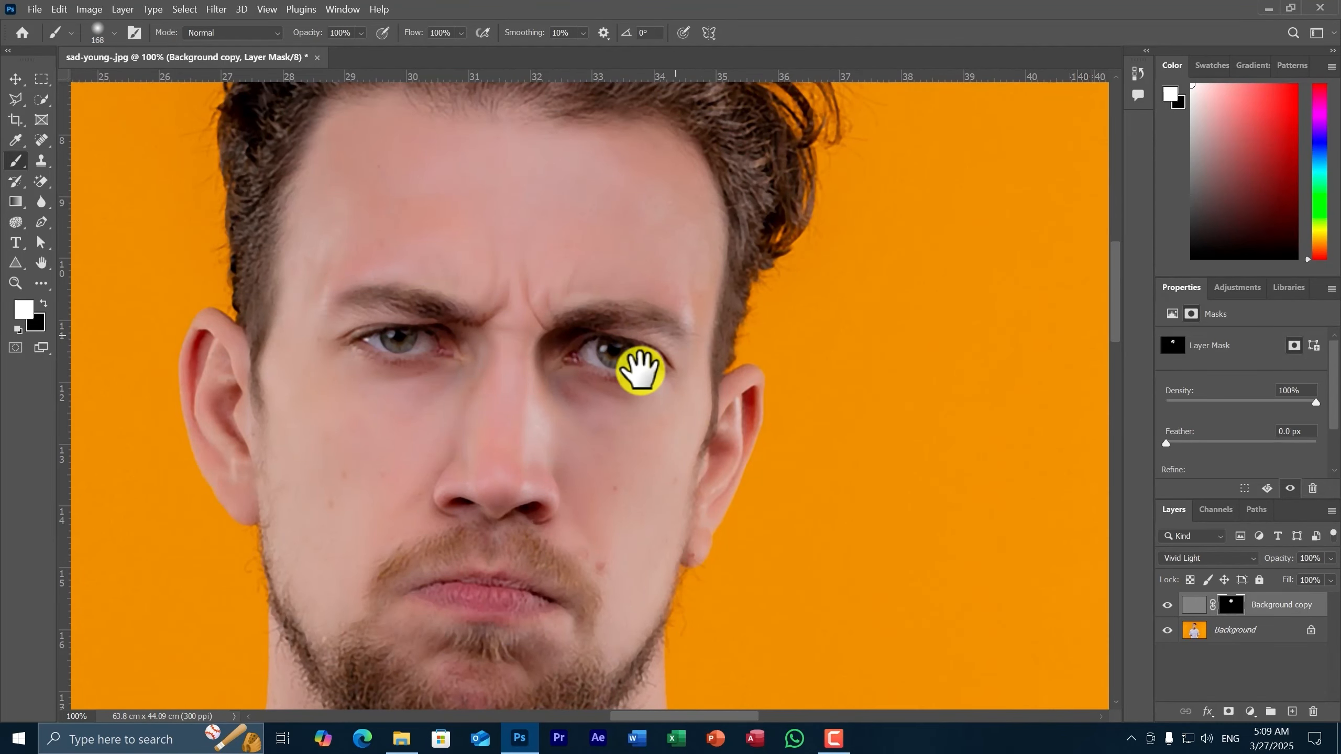
mouse_move(638, 368)
mouse_down()
mouse_move(617, 446)
mouse_move(620, 512)
mouse_up()
mouse_move(641, 321)
mouse_down()
mouse_move(408, 309)
mouse_move(346, 376)
mouse_move(329, 459)
mouse_move(389, 402)
mouse_up()
click(481, 391)
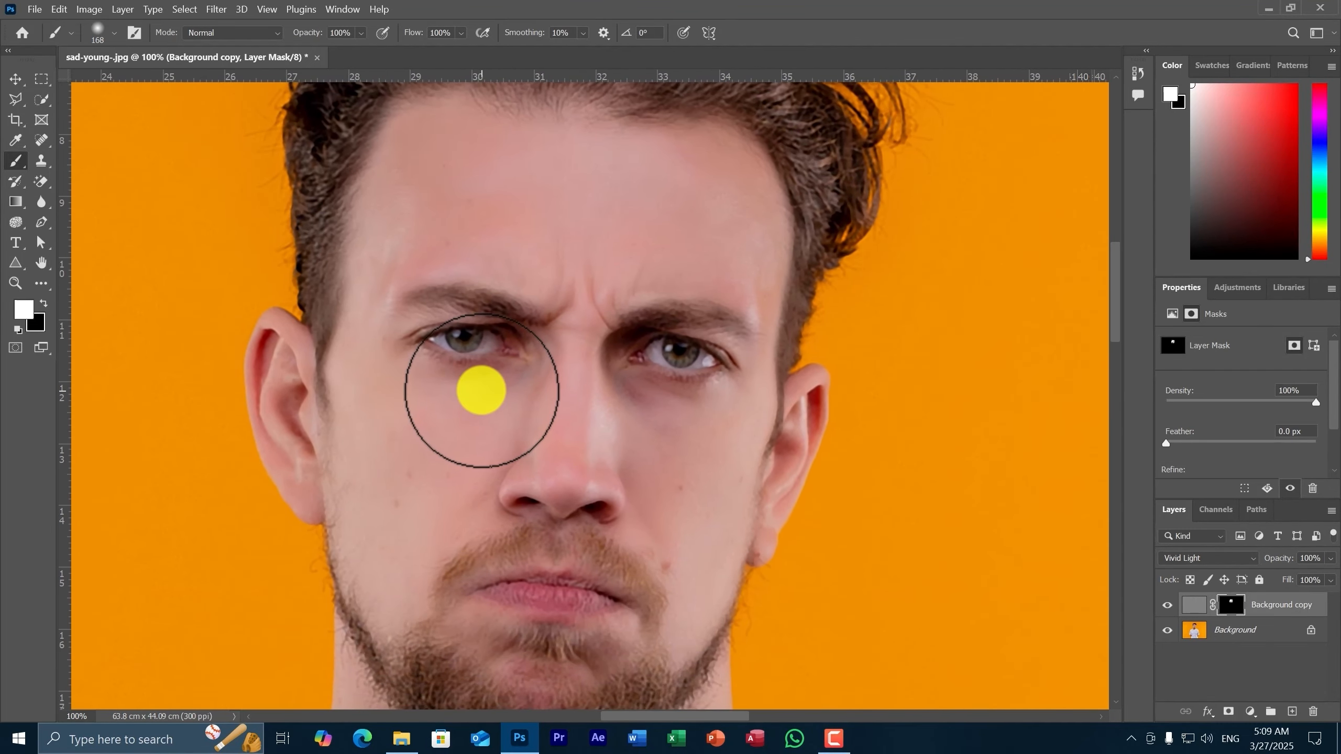
- Extend the white mask painting to the neck skin and fit the whole portrait in view
key(ctrl+minus)
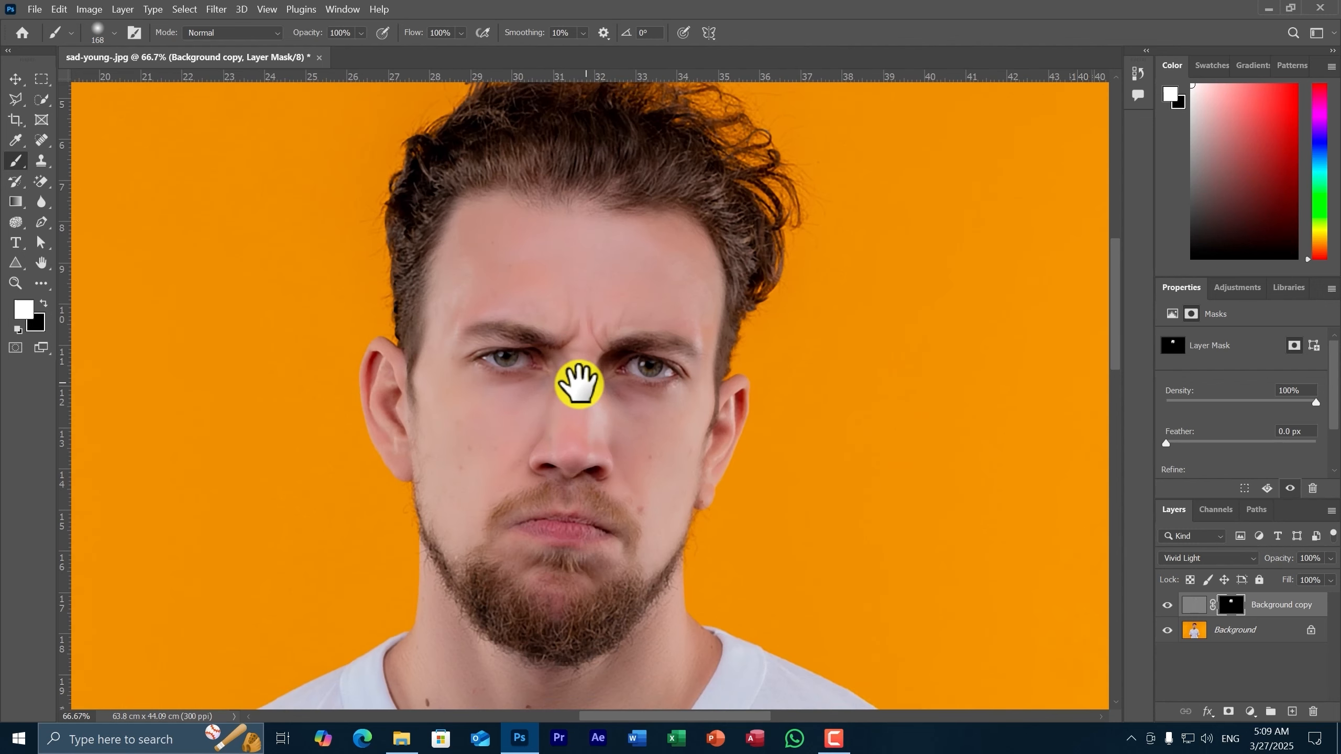
mouse_move(575, 383)
mouse_down()
mouse_move(465, 407)
mouse_move(417, 434)
mouse_up()
drag(816, 462, 740, 451)
key(ctrl+minus)
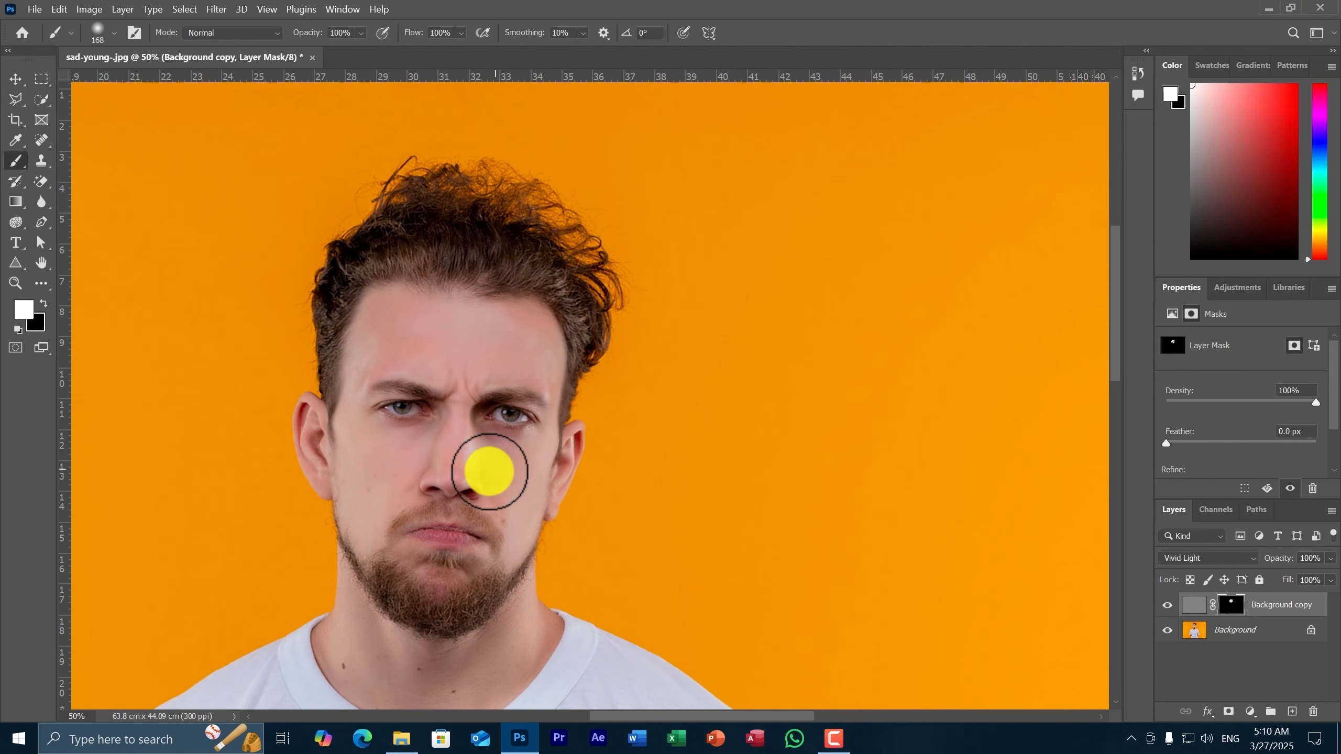
drag(489, 472, 516, 384)
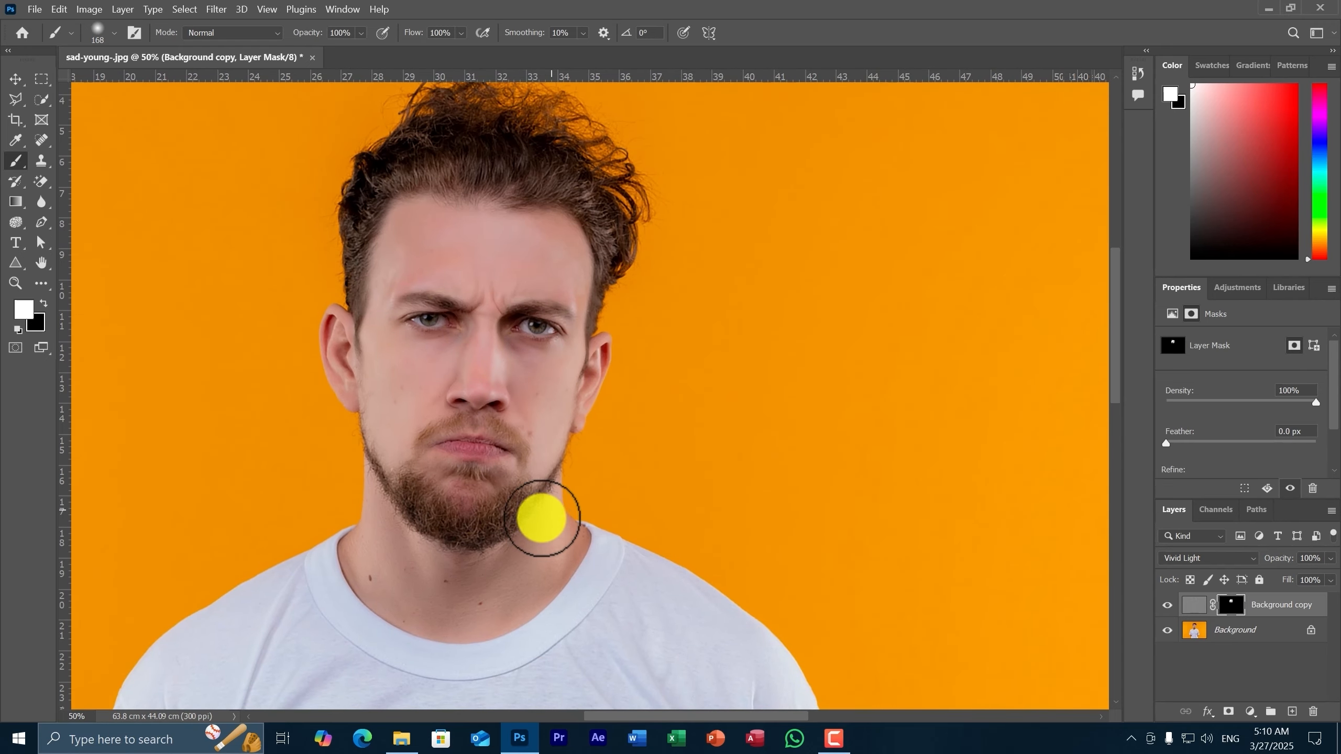
mouse_move(478, 610)
mouse_down()
mouse_move(485, 565)
mouse_move(465, 587)
mouse_move(447, 571)
mouse_move(406, 611)
mouse_move(398, 589)
mouse_move(374, 583)
mouse_move(389, 550)
mouse_move(389, 504)
mouse_move(379, 510)
mouse_move(383, 542)
mouse_move(427, 525)
mouse_up()
key(ctrl+0)
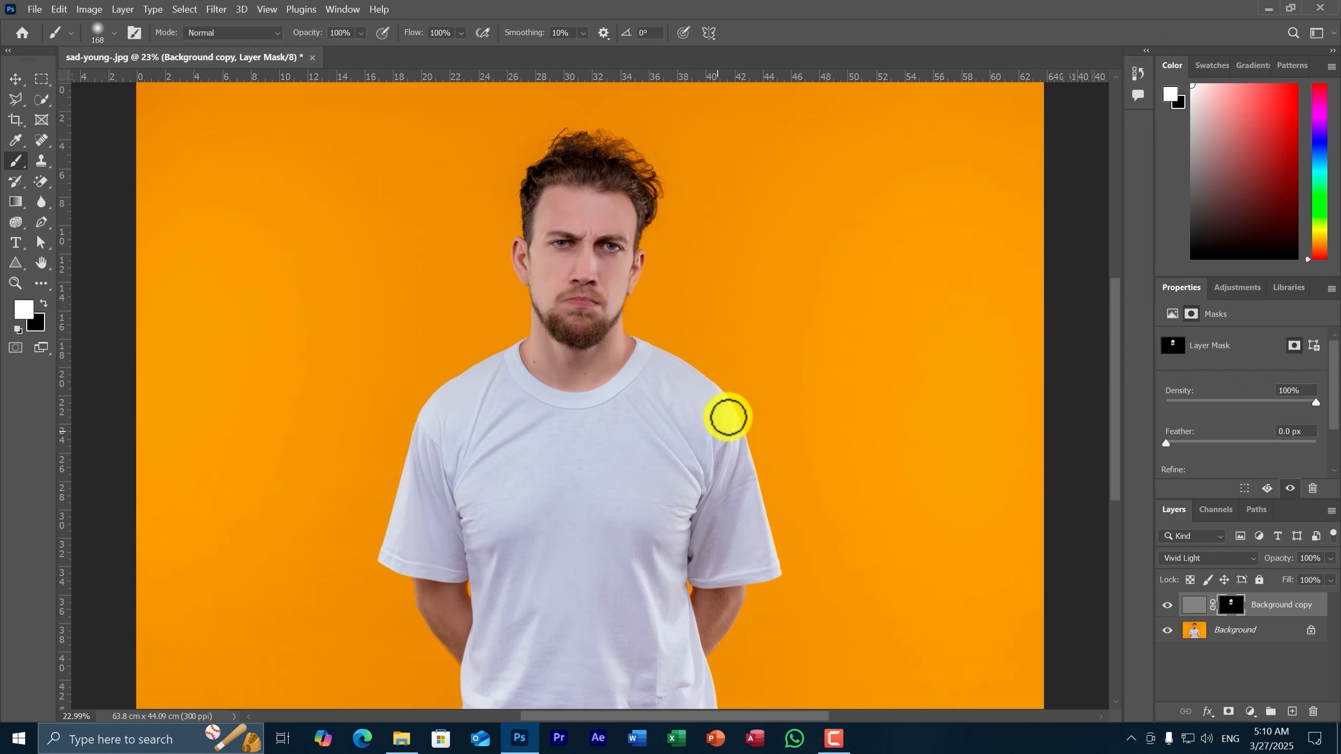